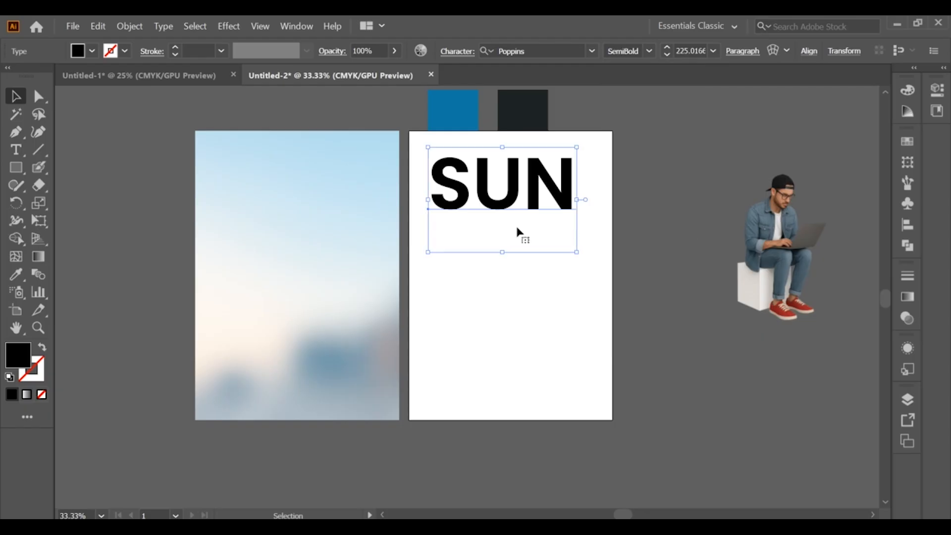
Duplicate the SUN text below the original and change the copy to "day"
right_click(515, 202)
left_click(510, 220)
left_click_drag(505, 212, 517, 322)
double_click(518, 310)
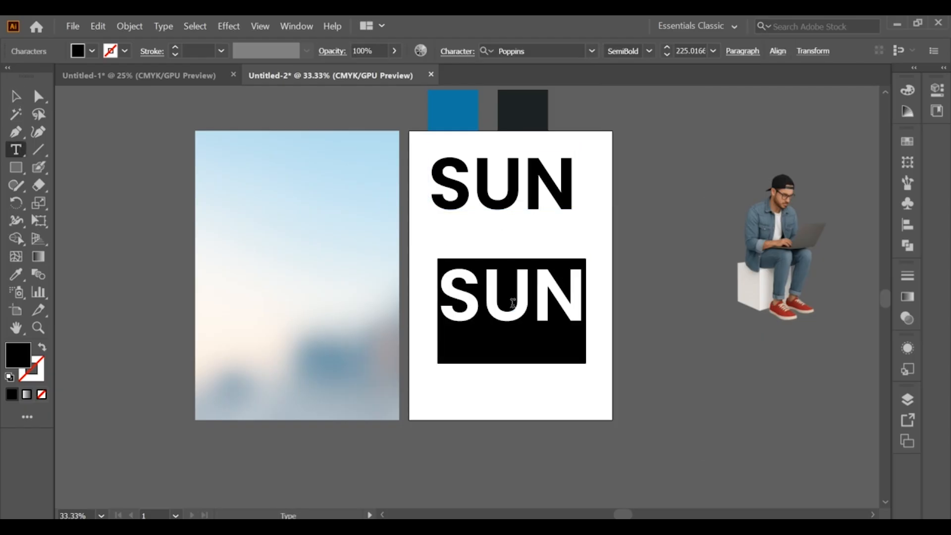
type("day")
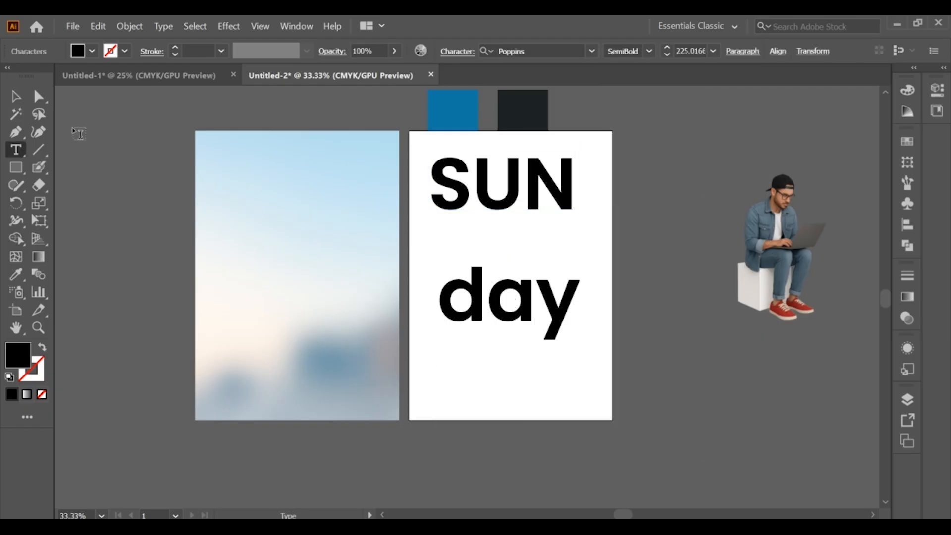
Convert the SUN and day texts to outlines
key("Escape")
left_click(525, 209, "shift")
right_click(524, 209)
left_click(562, 103)
left_click(907, 246)
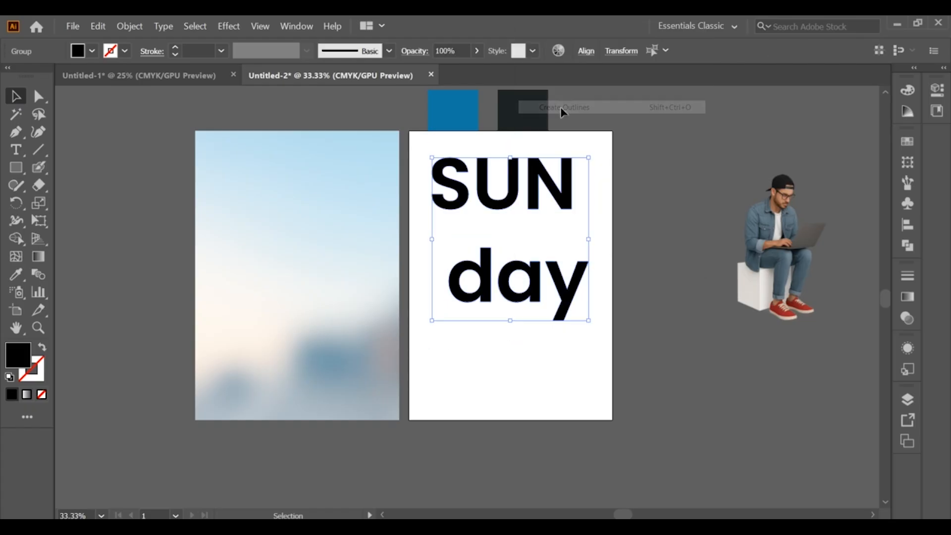
left_click(688, 195)
left_click(490, 168)
left_click(488, 270)
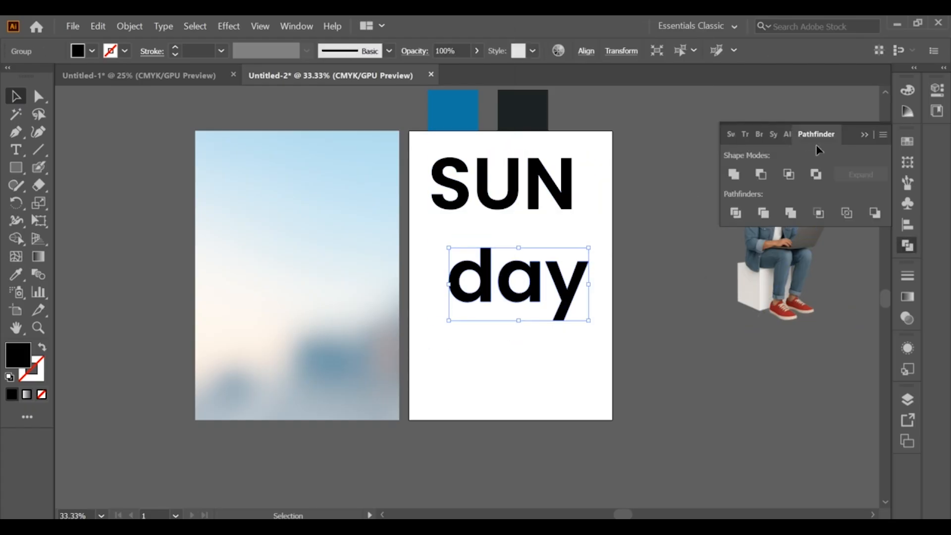
left_click(864, 134)
Scale down SUN and day and position day just below SUN, offset so its d sits under the N's left leg
left_click(547, 201)
left_click_drag(572, 184, 537, 184)
left_click_drag(483, 275, 502, 260)
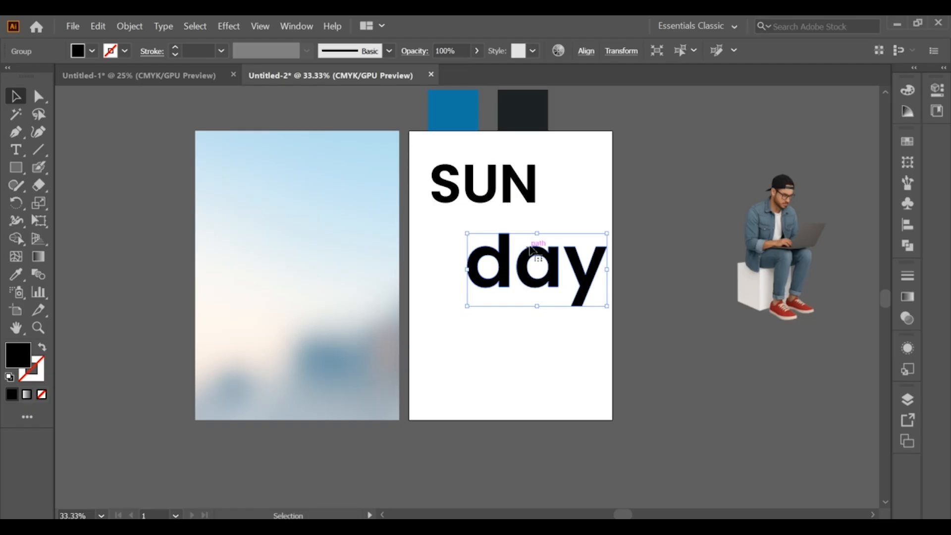
left_click_drag(609, 271, 568, 272)
left_click_drag(493, 243, 505, 233)
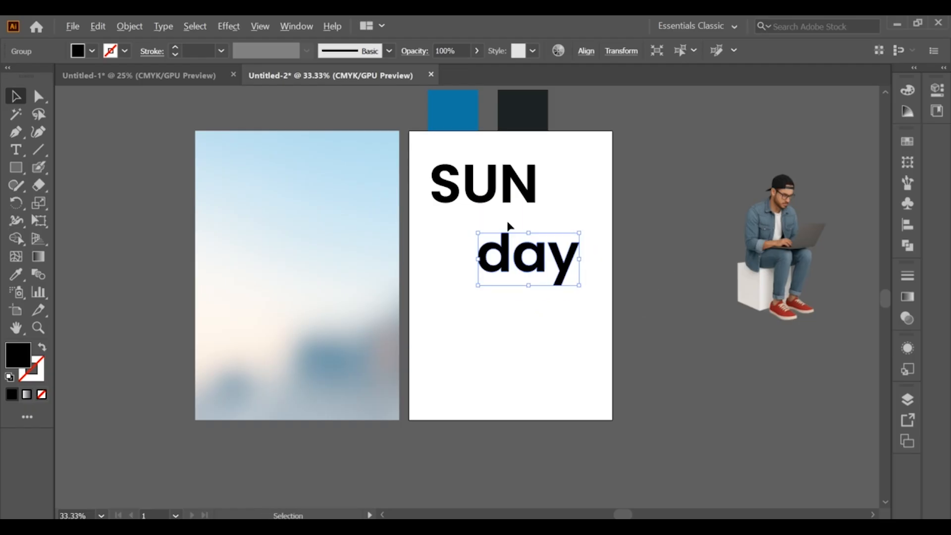
Draw a narrow black rectangle as a stem running from the N's left leg down toward the d
scroll(506, 218, "up", 2)
left_click(16, 167)
left_click_drag(499, 197, 514, 214)
left_click_drag(510, 259, 514, 312)
scroll(494, 271, "up", 2)
left_click(568, 214)
left_click(549, 231)
left_click(529, 199)
left_click(564, 248)
left_click(530, 215)
Adjust the stem's edges to line up with the N's left leg
scroll(528, 213, "up", 2)
left_click_drag(550, 279, 549, 279)
left_click(557, 279)
left_click(501, 301)
left_click_drag(483, 281, 482, 281)
left_click_drag(516, 424, 516, 412)
left_click_drag(481, 271, 484, 270)
left_click_drag(517, 403, 517, 412)
left_click(611, 372)
left_click(530, 184)
scroll(555, 136, "up", 2)
left_click_drag(544, 144, 545, 144)
left_click(346, 176)
Refine the stem's width so its lower end matches the upright of the d
scroll(347, 176, "down", 2)
left_click_drag(440, 410, 493, 285)
left_click(492, 281)
scroll(491, 279, "up", 3)
left_click_drag(517, 369, 514, 369)
left_click_drag(337, 369, 337, 369)
left_click(260, 26)
left_click(335, 219)
scroll(329, 394, "down", 7)
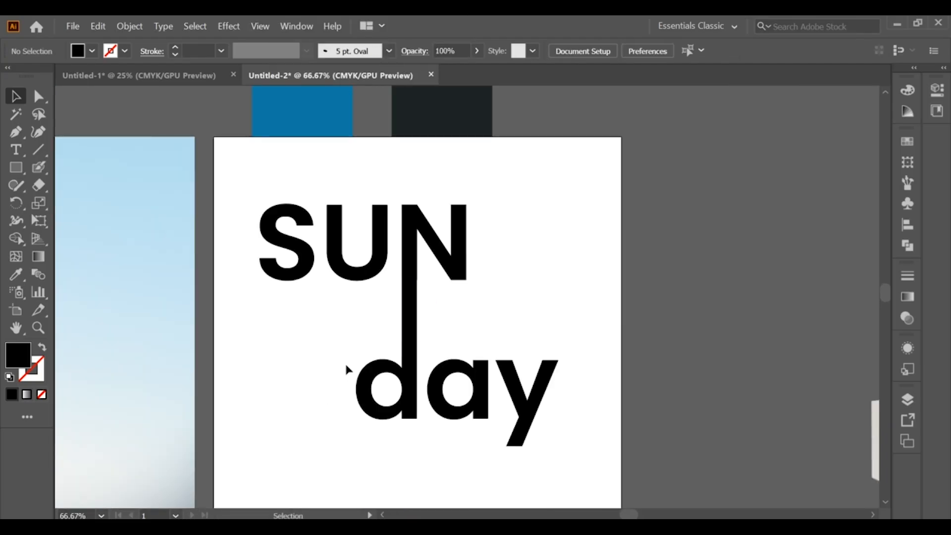
Bring the stem and day slightly closer to SUN, and shift the whole lettering down on the artboard
left_click(410, 339)
left_click_drag(410, 340, 410, 331)
left_click_drag(405, 365, 405, 355)
left_click(375, 331)
left_click_drag(382, 296, 421, 288)
left_click_drag(314, 170, 471, 357)
left_click_drag(448, 260, 448, 279)
left_click(397, 195)
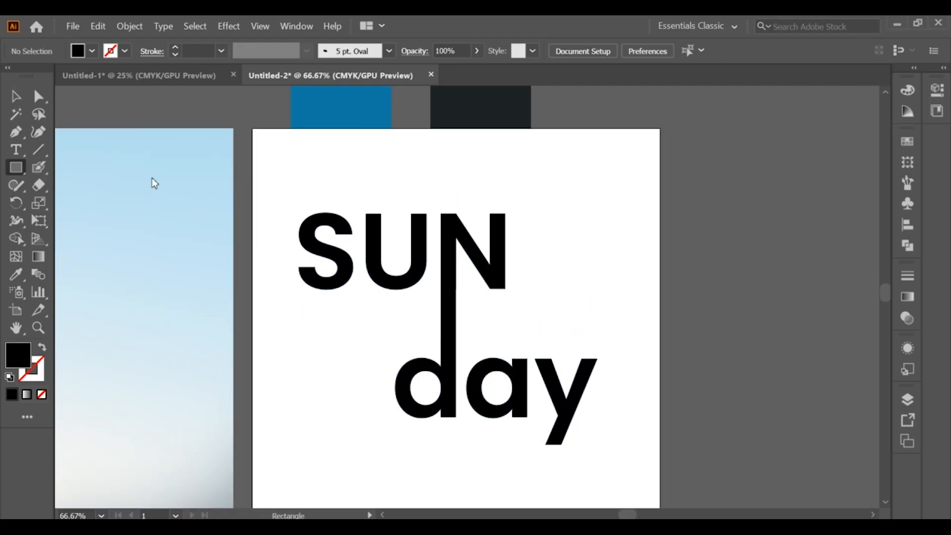
Draw a black rectangle about 23 pt wide rising from the U's right leg to the artboard's top edge
scroll(414, 212, "up", 2)
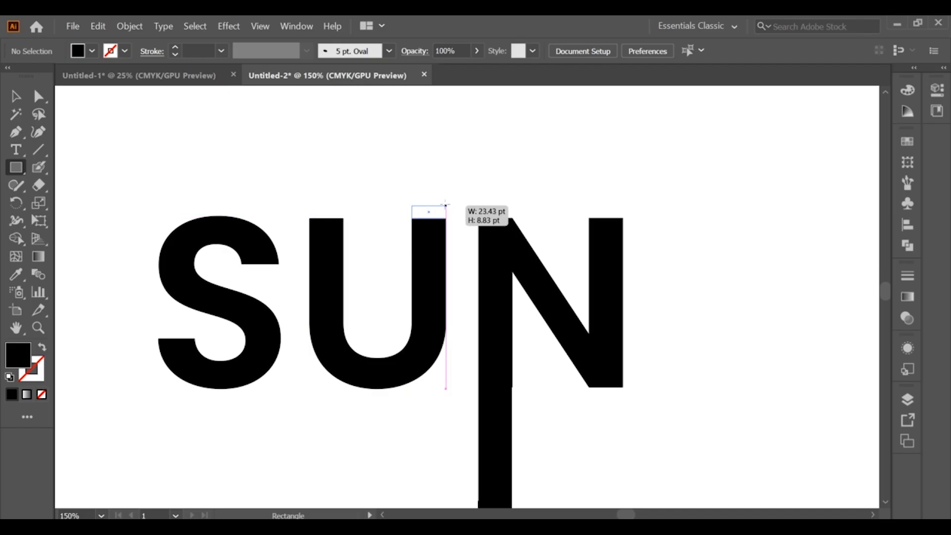
mouse_move(445, 197)
left_mouse_down()
mouse_move(452, 90)
mouse_move(454, 117)
mouse_move(424, 123)
left_mouse_up()
key("v")
left_click(301, 206)
scroll(301, 210, "down", 3)
left_click_drag(238, 245, 340, 186)
scroll(423, 247, "down", 1)
left_click_drag(424, 250, 382, 223)
Move SUN, the connecting stem and day down slightly together, leaving the upper bar in place
left_click(489, 254)
left_click(443, 298, "shift")
left_click_drag(454, 329, 452, 333)
key("ctrl+z")
left_click_drag(457, 238, 456, 245)
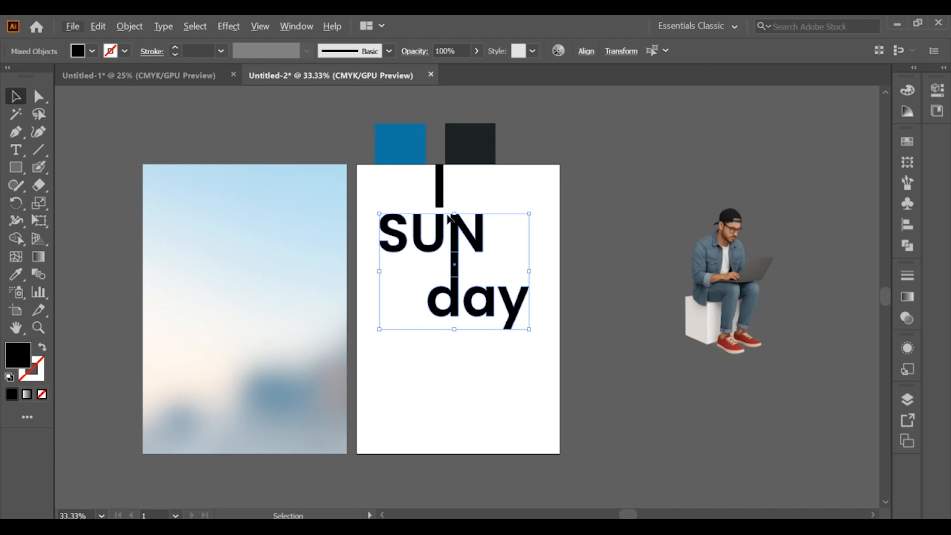
Extend the upper bar down to meet the top of the U's right leg
scroll(371, 164, "up", 2)
left_click(366, 170)
left_click_drag(360, 195, 379, 226)
key("ctrl+z")
scroll(362, 192, "up", 2)
left_click(357, 198)
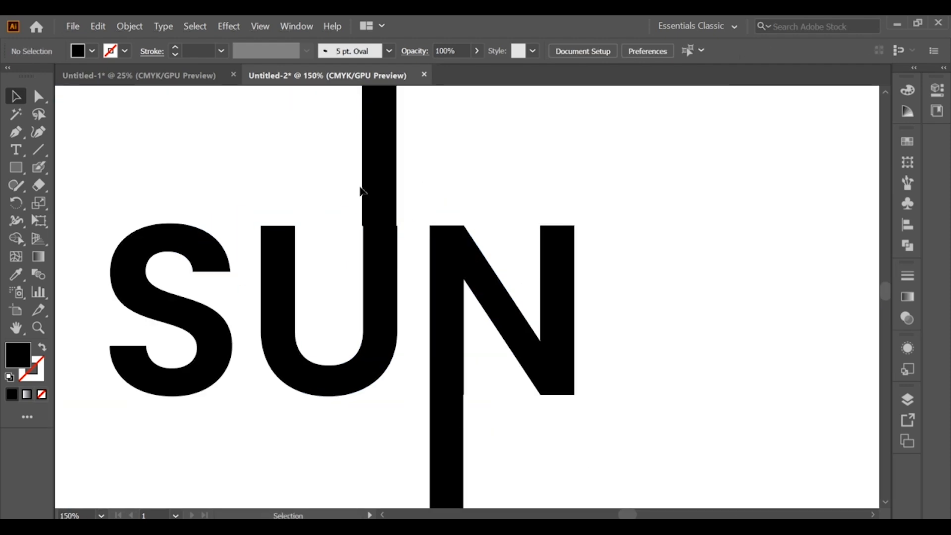
scroll(375, 203, "up", 1)
left_click(391, 266)
left_click(501, 212)
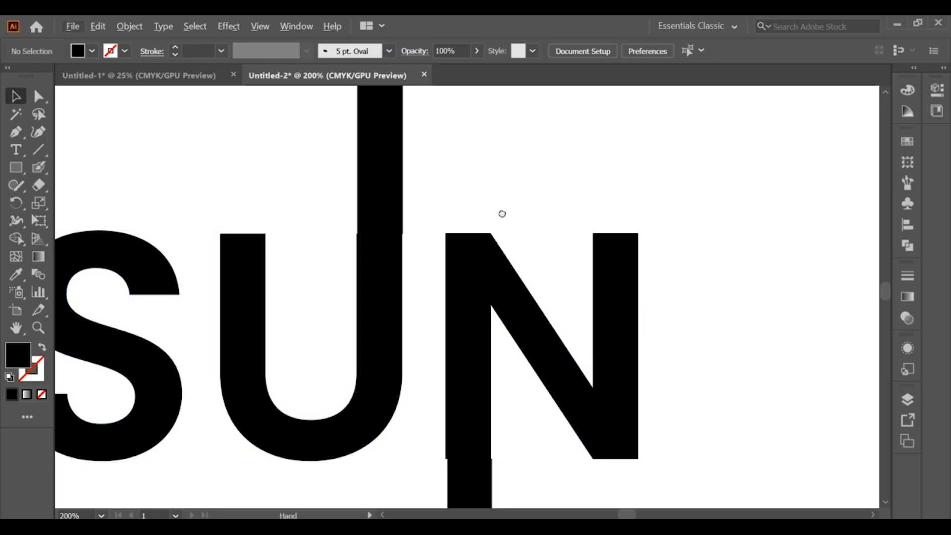
Nudge the connecting stem left to align it with the N's left leg
scroll(488, 246, "down", 2)
scroll(488, 247, "up", 2)
left_click(515, 305)
left_click(547, 250)
left_click_drag(547, 250, 565, 95)
left_click(524, 322)
key("Left")
left_click(522, 227)
left_click(584, 158)
Combine SUN with its upper bar into one object, and day with its connecting stem into another
scroll(583, 159, "down", 4)
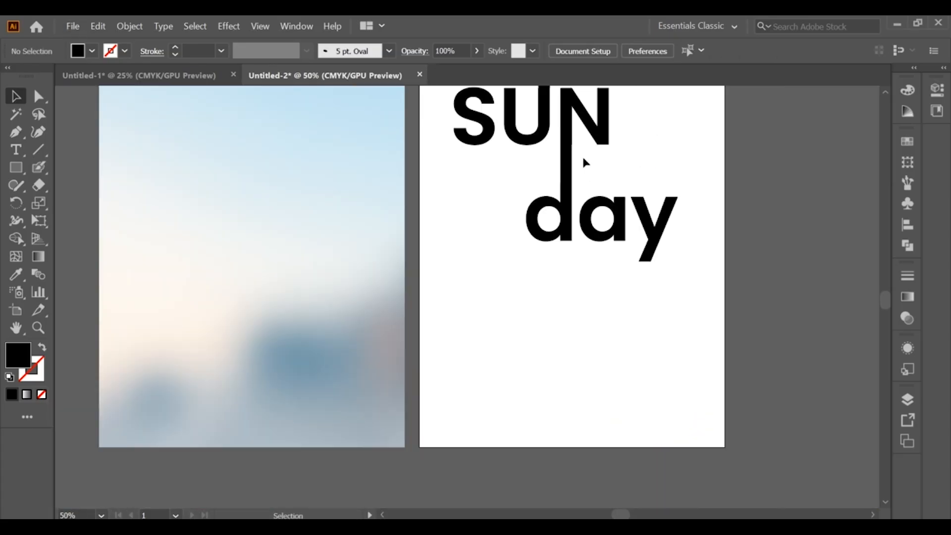
left_click_drag(583, 158, 504, 276)
left_click_drag(368, 169, 524, 221)
left_click(904, 242)
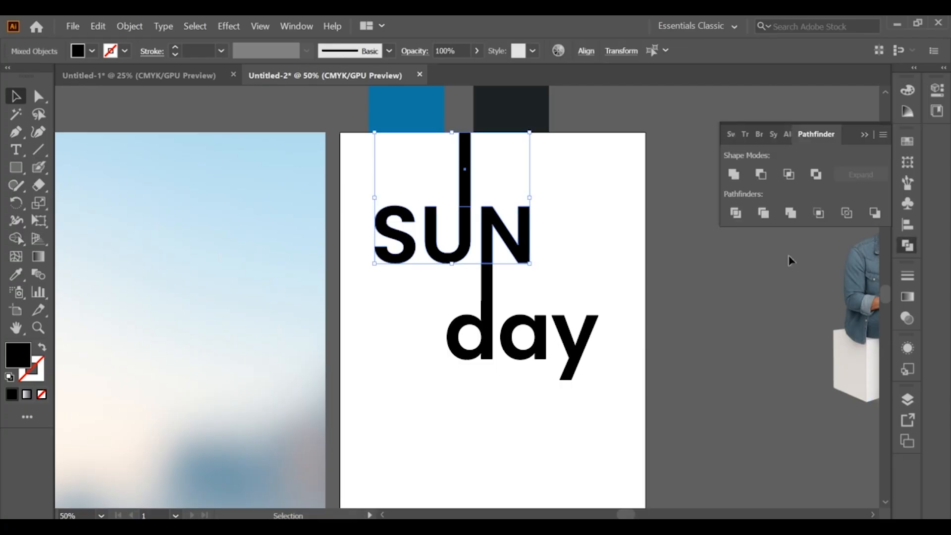
left_click_drag(437, 297, 632, 335)
left_click(686, 185)
scroll(664, 182, "down", 1)
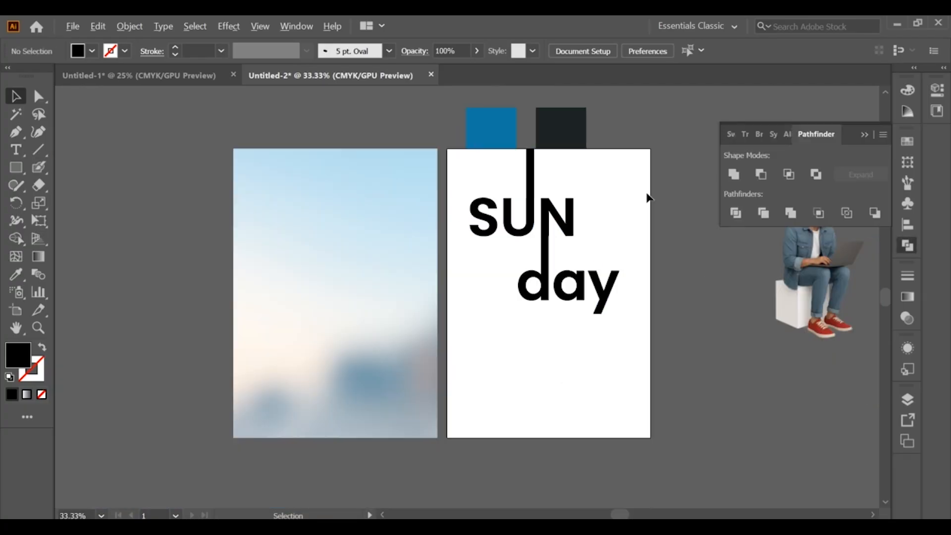
Place the seated man image on the white artboard, at the left just below the SUN lettering
left_click_drag(647, 195, 575, 239)
left_click(475, 303)
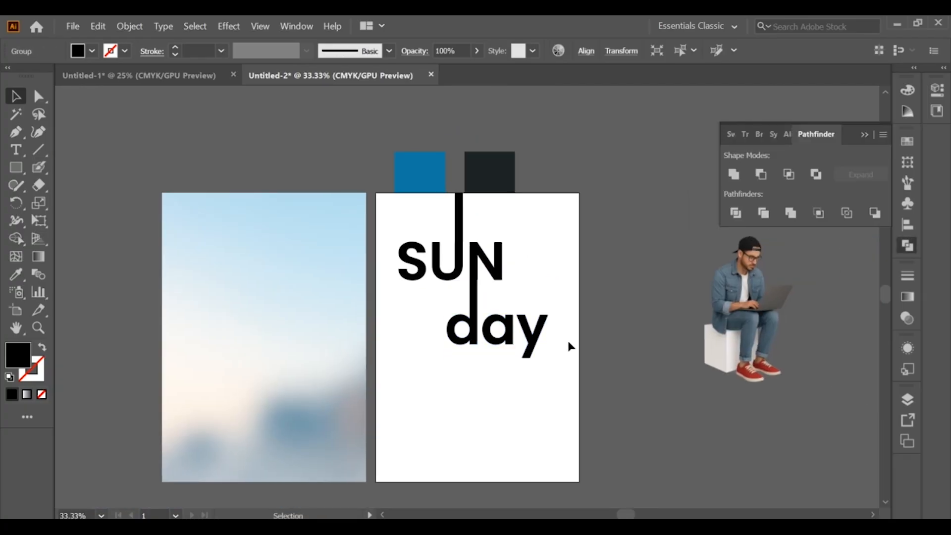
left_click(569, 346)
left_click_drag(568, 328, 492, 308)
left_click_drag(659, 280, 332, 326)
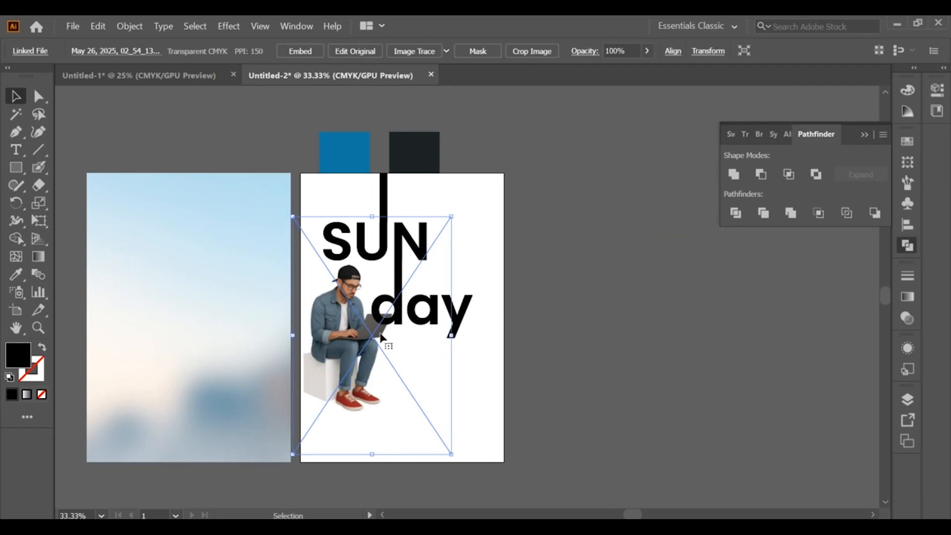
left_click_drag(380, 337, 362, 360)
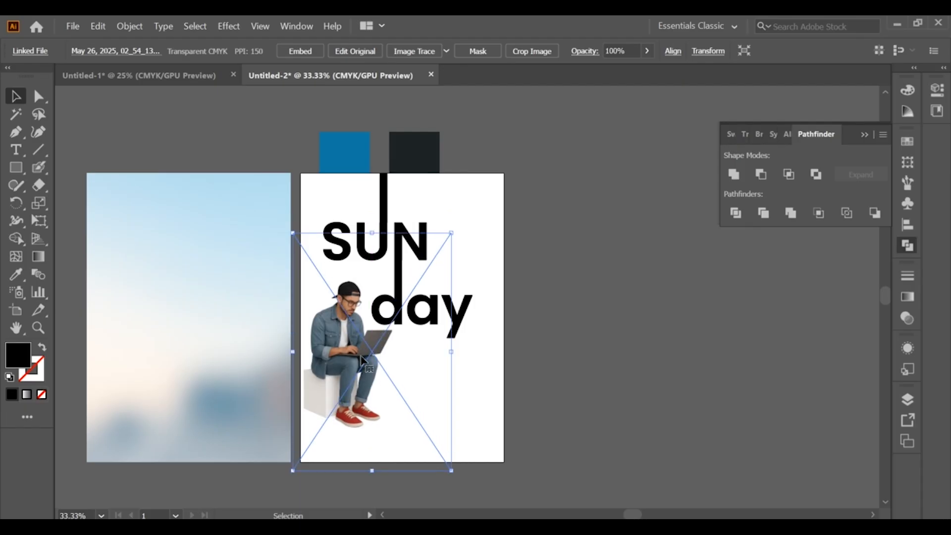
Lower the SUN lettering slightly, and enlarge and reposition the seated man image below it
left_click(396, 225)
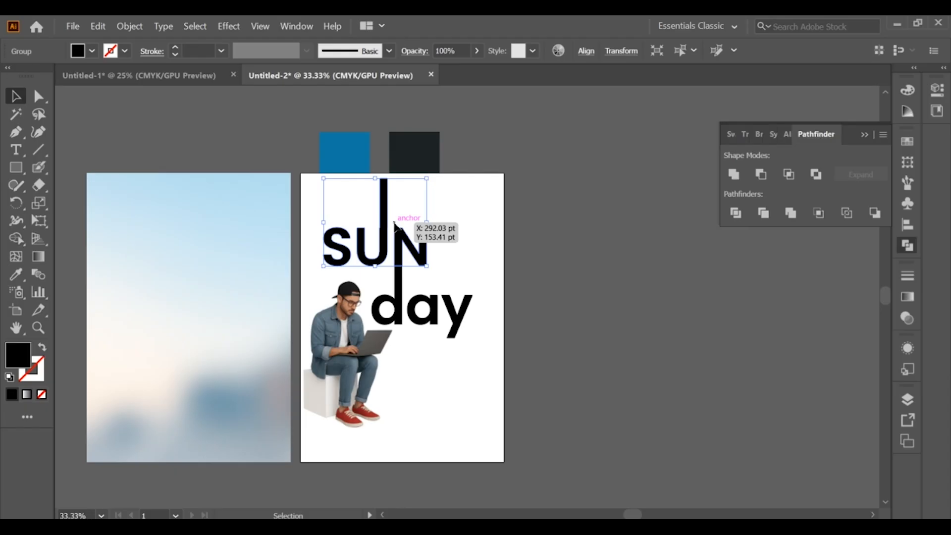
left_click(372, 237)
left_click_drag(371, 233, 370, 212)
mouse_move(322, 313)
left_mouse_down()
mouse_move(321, 323)
mouse_move(332, 319)
left_mouse_up()
Select the SUN and day lettering together and nudge them right toward the middle of the artboard
left_click(504, 277)
left_click(435, 267)
left_click(374, 191)
left_click(384, 182)
left_click(465, 298)
left_click(385, 179, "shift")
key("Right")
key("Right")
key("Right")
key("Right")
key("Right")
key("Right")
key("Right")
key("Right")
key("Right")
key("Right")
key("Right")
key("Right")
key("Right")
key("Right")
key("Right")
key("Right")
key("Right")
key("Right")
key("Right")
key("Right")
key("Right")
key("Right")
key("Right")
key("Right")
key("Right")
key("Right")
key("Right")
key("Right")
key("Right")
key("Right")
key("Right")
key("Right")
left_click(371, 203)
Shift the seated man slightly right and down, and lower the SUN lettering closer to day
mouse_move(342, 352)
left_mouse_down()
mouse_move(333, 353)
mouse_move(345, 354)
left_mouse_up()
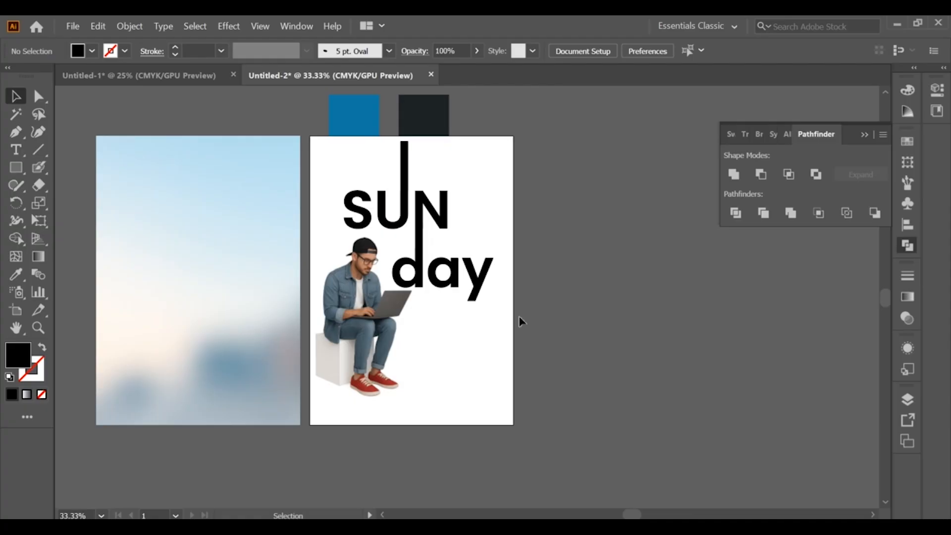
left_click(396, 321)
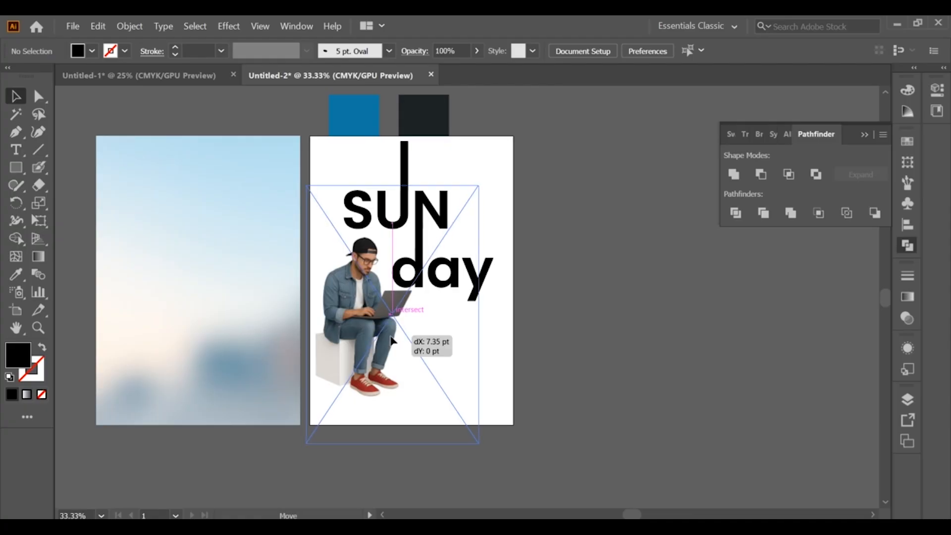
left_click(474, 207)
left_click_drag(404, 151, 403, 161)
left_click(491, 169)
Lower the white artboard's top edge to meet the top of SUN's vertical bar
key("shift+o")
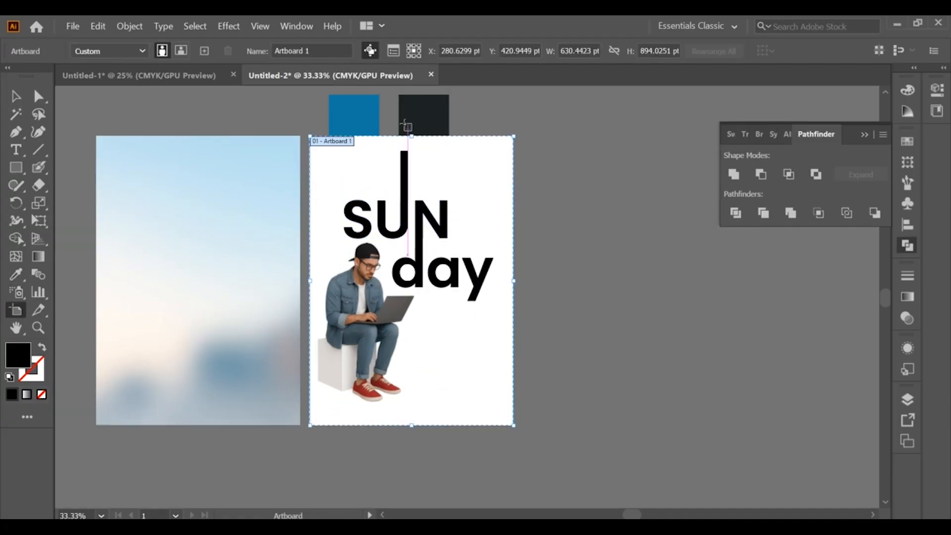
left_click_drag(411, 139, 411, 149)
left_click(16, 96)
Recolour the SUN lettering with the blue swatch colour and the day lettering with the dark swatch colour
left_click_drag(408, 229, 437, 176)
key("ctrl+minus")
left_click(467, 193)
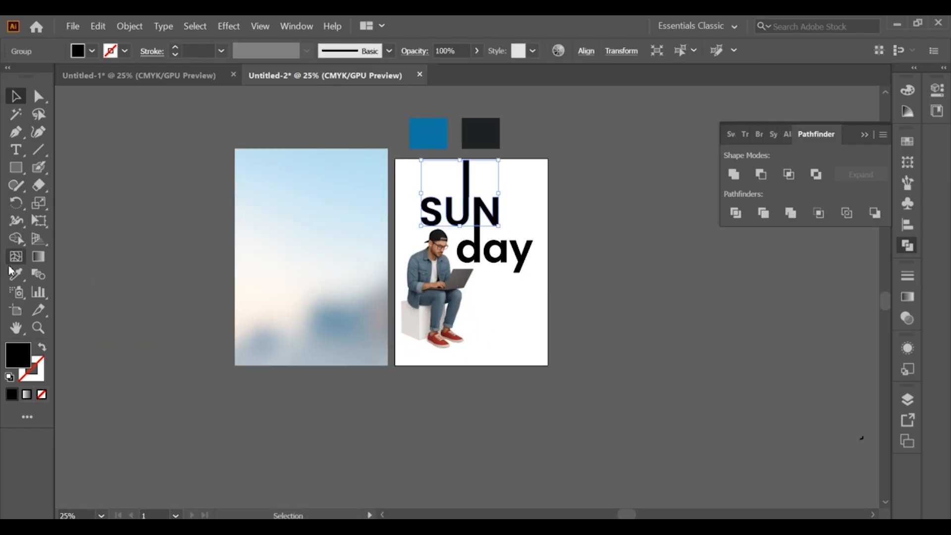
left_click(15, 274)
left_click(420, 135)
key("v")
left_click(523, 253)
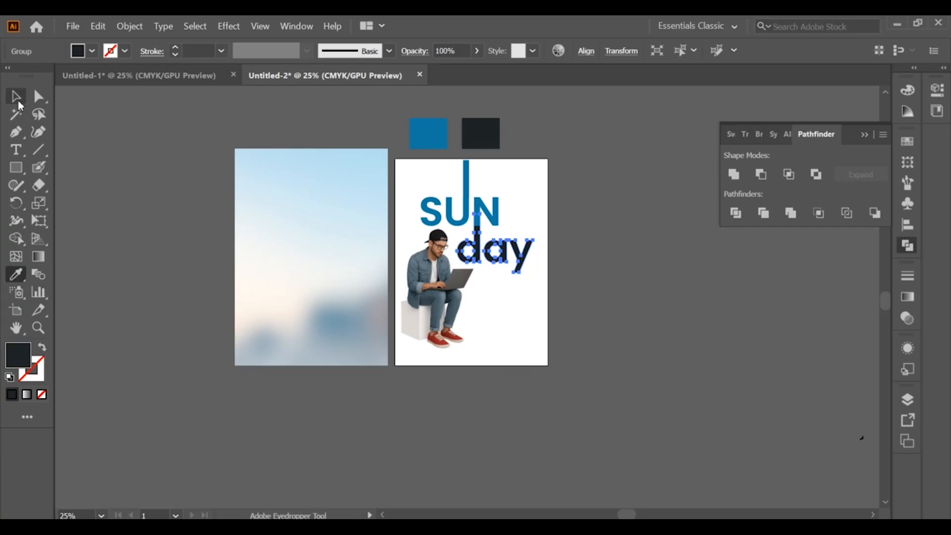
left_click(18, 101)
left_click(588, 246)
Bring the seated man image to the front and nudge it up so the laptop slightly overlaps the day lettering
scroll(476, 257, "up", 2)
left_click(403, 159)
left_click_drag(439, 122, 439, 111)
right_click(398, 226)
mouse_move(436, 328)
left_click(574, 330)
left_click_drag(403, 308, 401, 302)
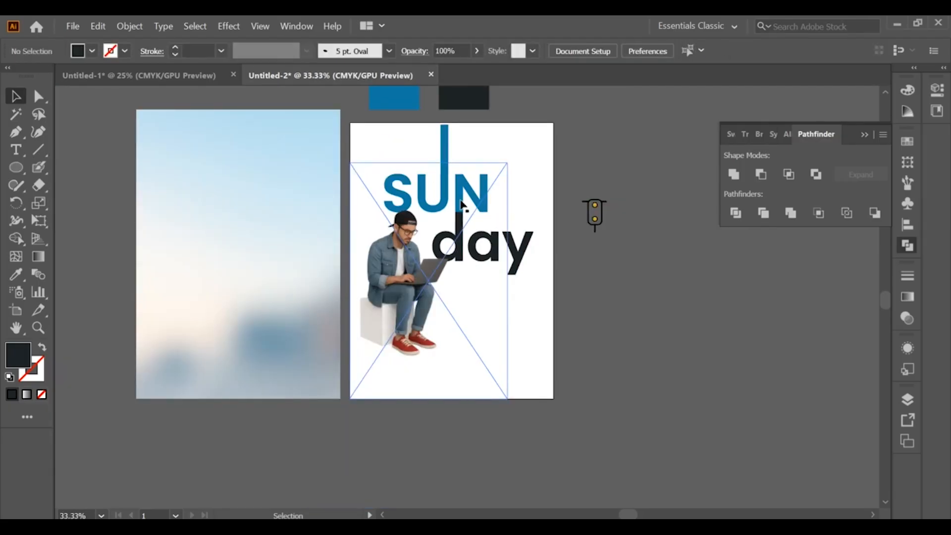
Add a "Happy" text, scale it down and place it above SUN, beside the tall vertical bar
scroll(494, 240, "up", 1)
left_click_drag(450, 223, 567, 336)
left_click(18, 153)
left_click(432, 212)
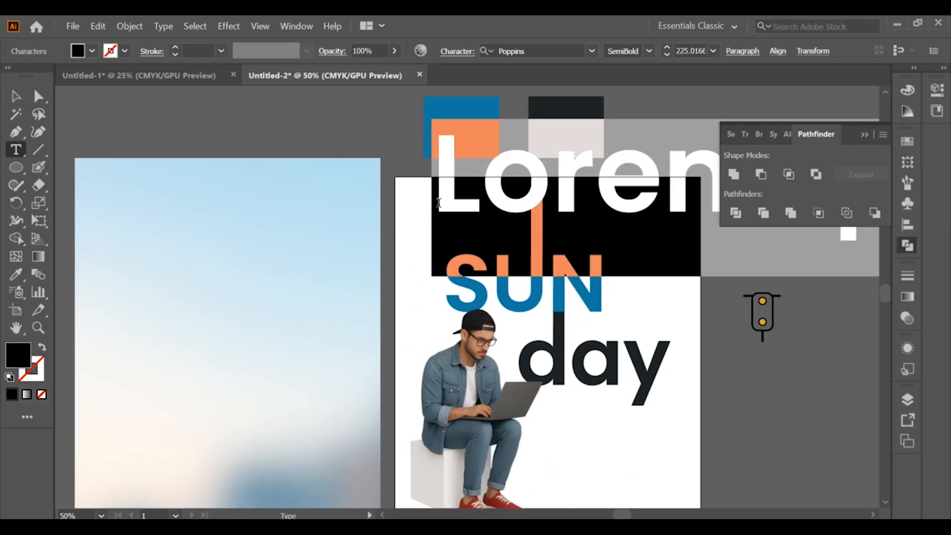
type("Happy")
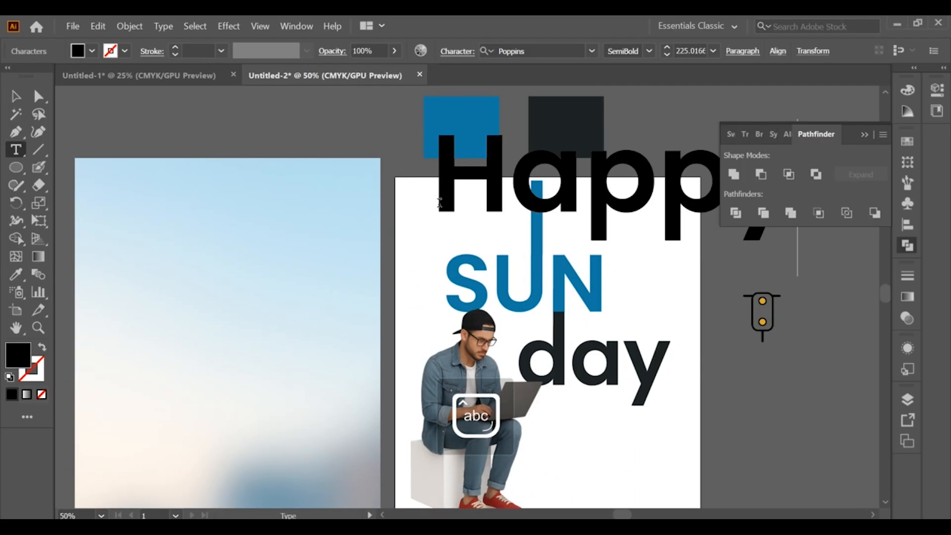
left_click(17, 96)
left_click(864, 134)
left_click_drag(798, 197, 481, 217)
Set the Happy text to Great Vibes Regular, enlarge it to about 75 pt and nudge it slightly down
left_click(592, 50)
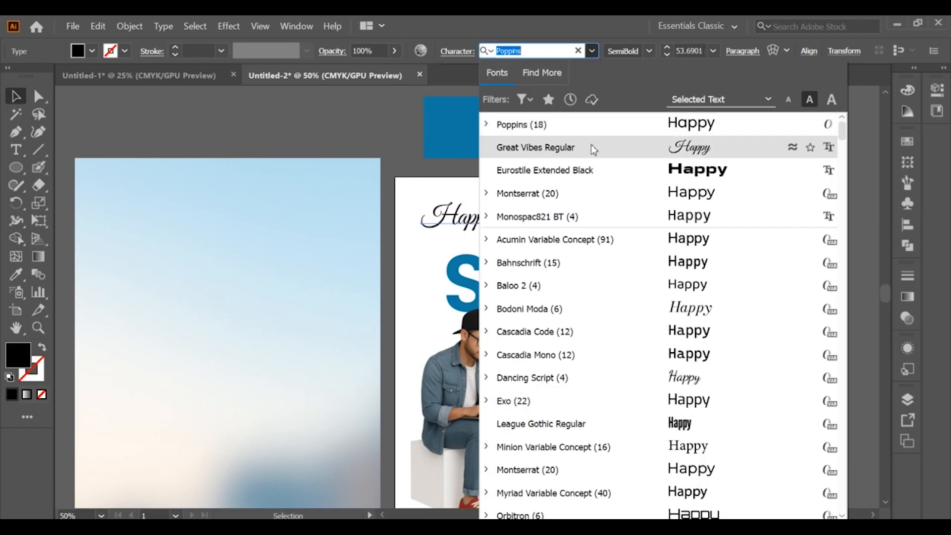
left_click(592, 149)
left_click_drag(500, 218, 533, 220)
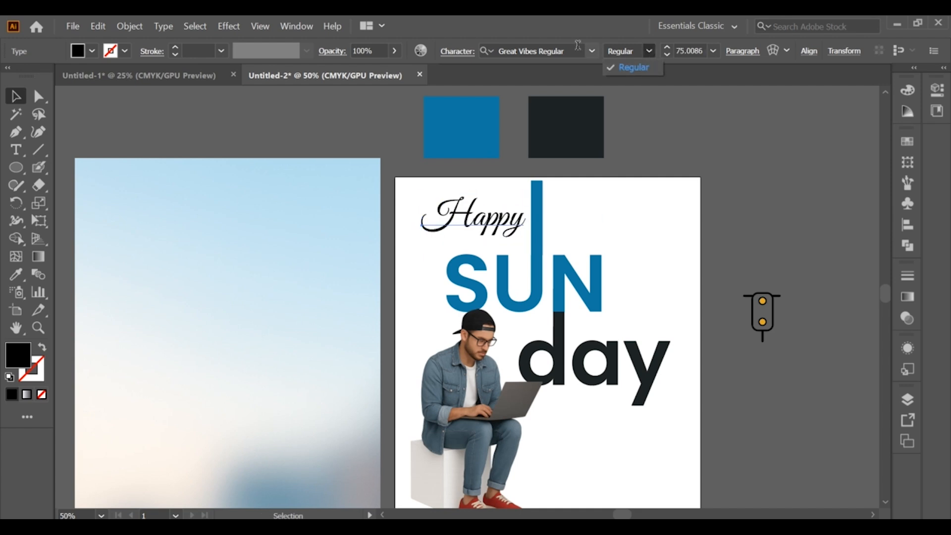
left_click_drag(483, 217, 481, 223)
left_click(483, 245)
Recolour the Happy text with the dark swatch colour
left_click(478, 225)
left_click(16, 274)
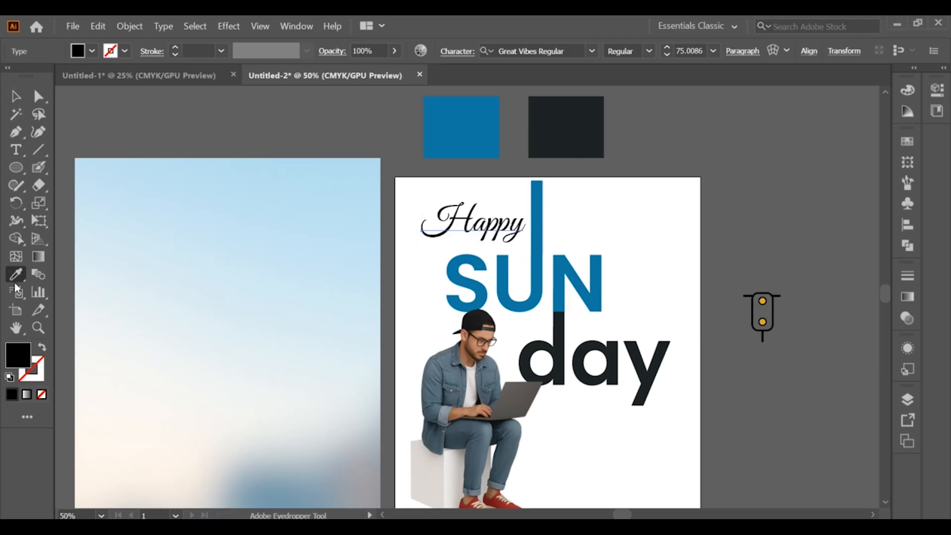
left_click(16, 96)
left_click(323, 132)
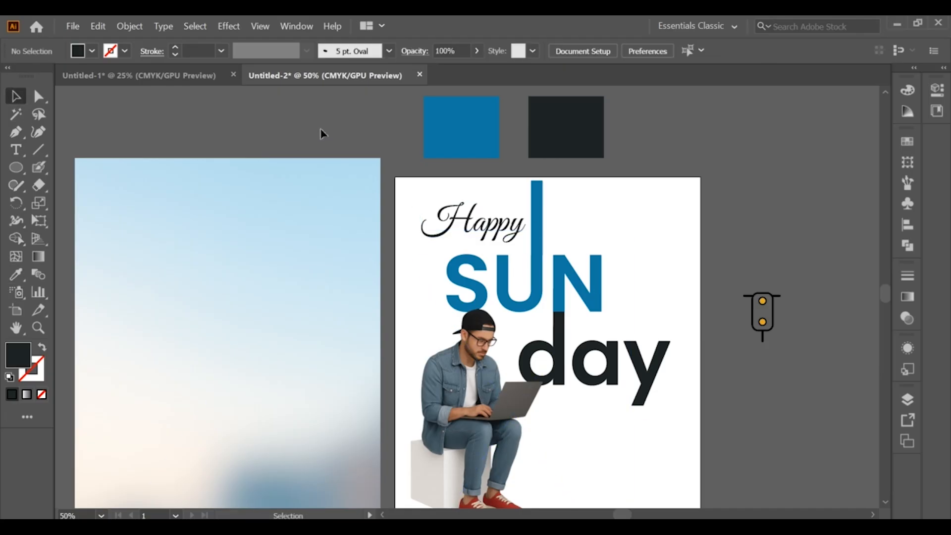
Add a two-line text "HAVE A" / "GREAT DAY" in Poppins Regular below the day lettering
left_click_drag(512, 308, 505, 210)
left_click_drag(647, 362, 522, 333)
left_click(15, 150)
left_click(547, 321)
left_click(16, 113)
left_click(591, 51)
left_click(573, 143)
left_click(17, 98)
left_click_drag(644, 326, 508, 330)
triple_click(508, 330)
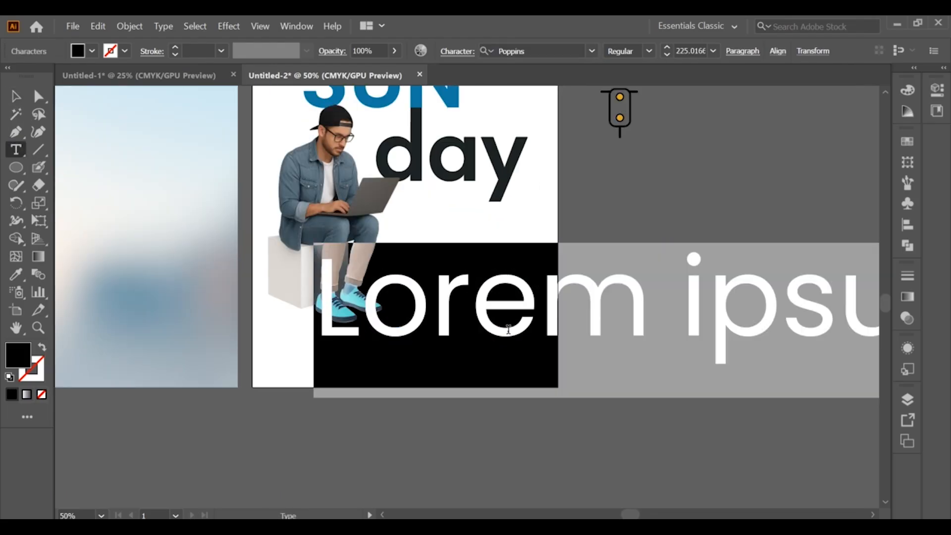
type("HAVE A ")
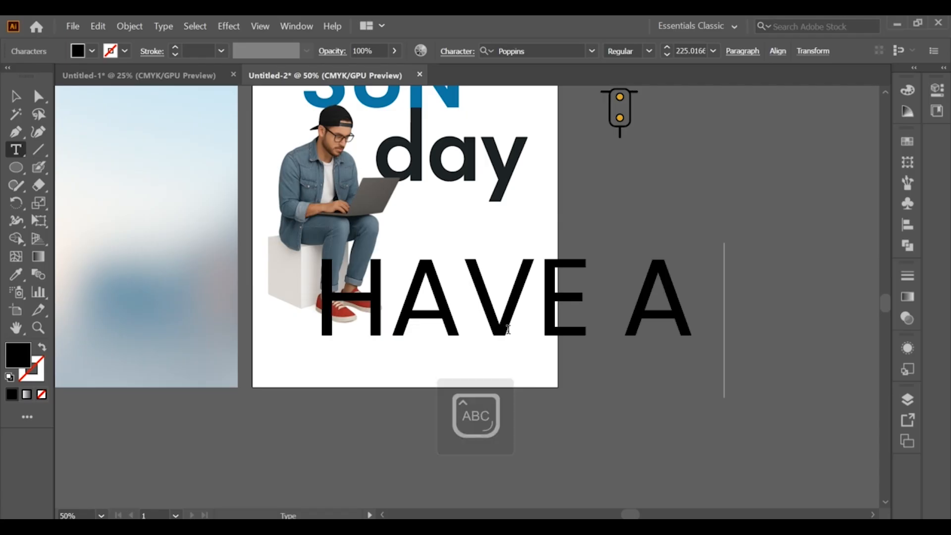
type("GREAT")
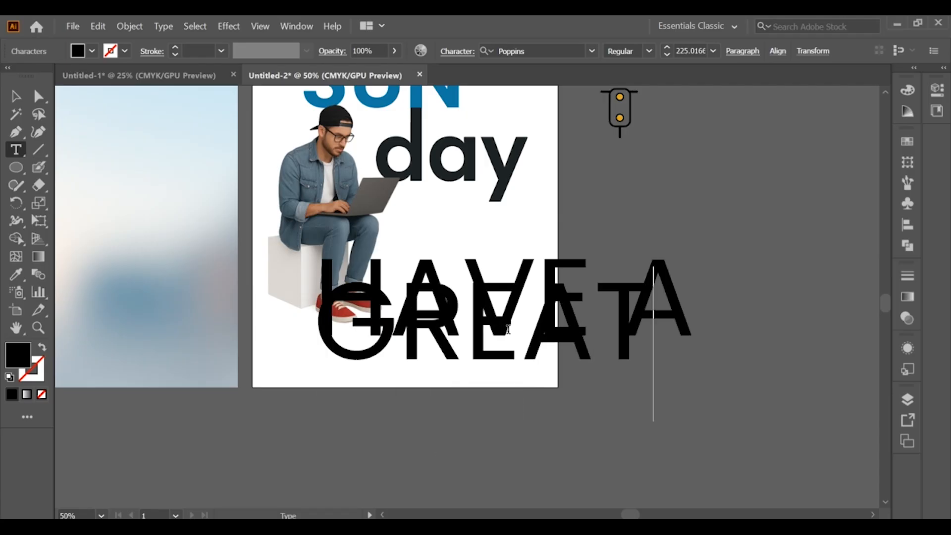
type(" DAY")
key("Escape")
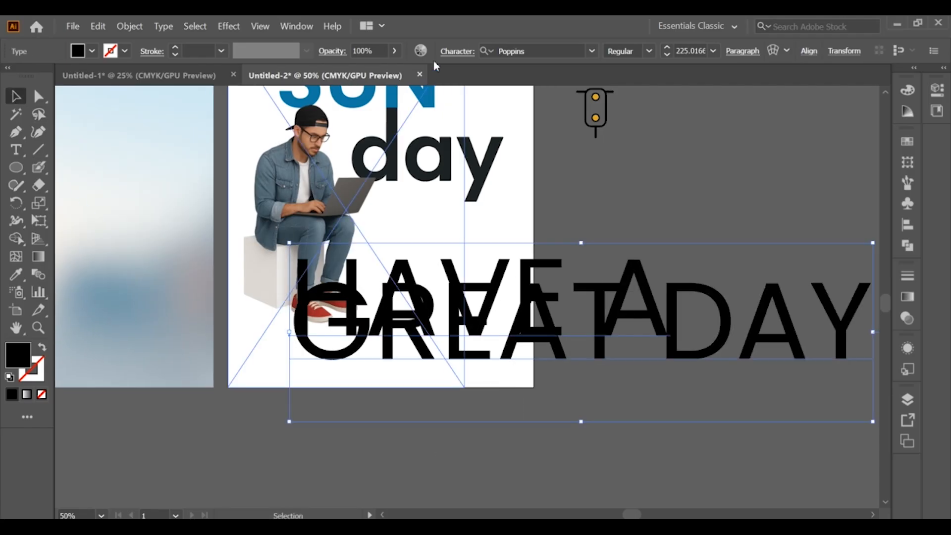
Increase the leading of the HAVE A GREAT DAY text until its two lines are clearly separated
left_click(468, 51)
left_click(462, 120)
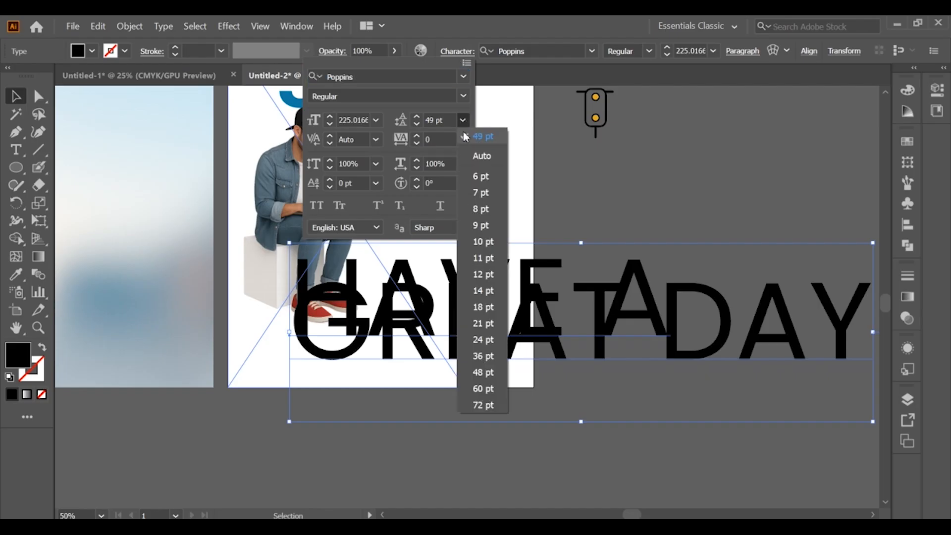
left_click(440, 119)
scroll(441, 117, "down", 10)
scroll(441, 117, "up", 20)
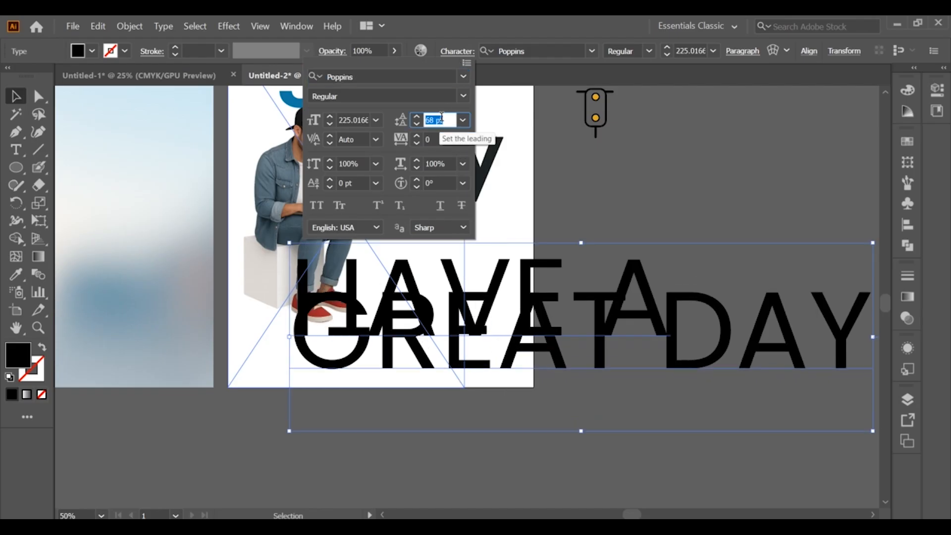
scroll(441, 117, "up", 20)
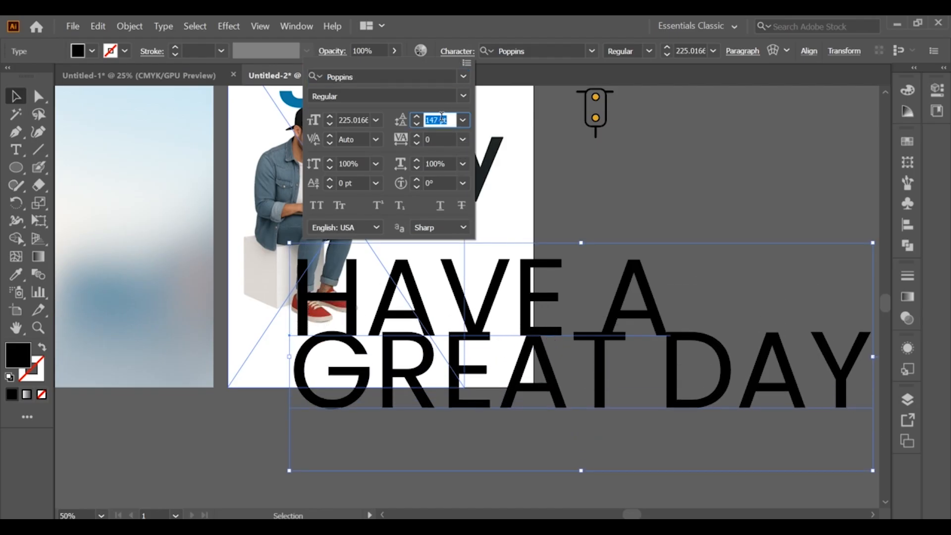
scroll(441, 117, "up", 10)
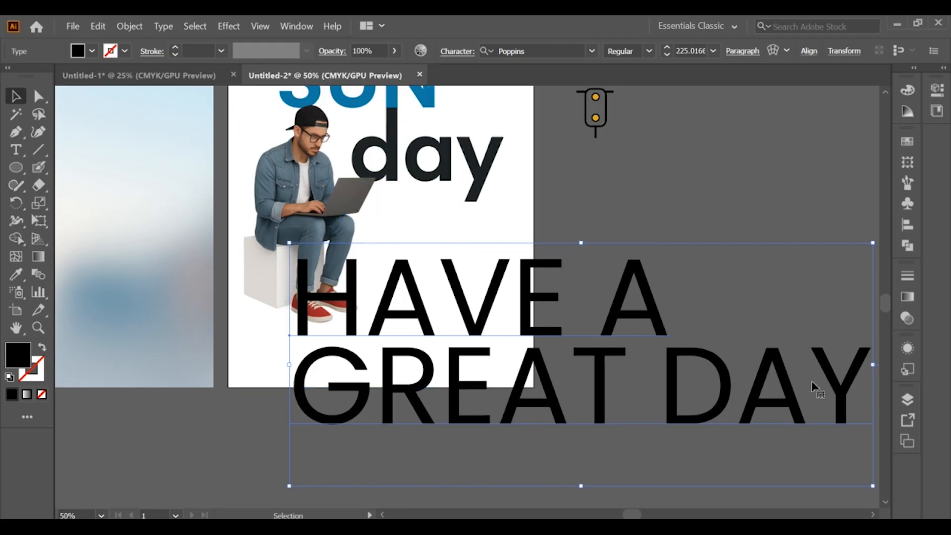
Scale the HAVE A GREAT DAY text down to about 45 pt under day and set its weight to SemiBold
left_click_drag(873, 365, 470, 233)
left_click(649, 51)
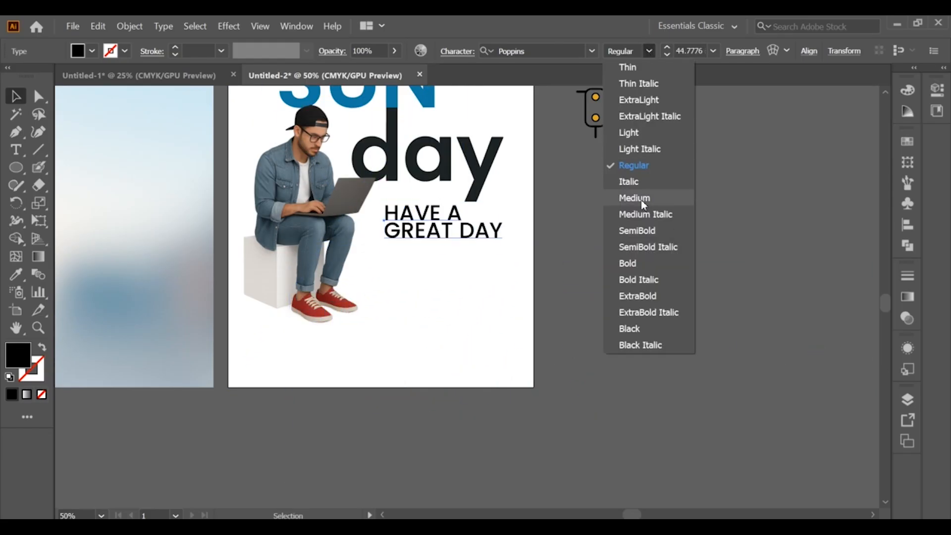
left_click(639, 231)
Sample the day lettering's dark colour onto the HAVE A GREAT DAY text and move it up close beneath day
key("i")
left_click(478, 160)
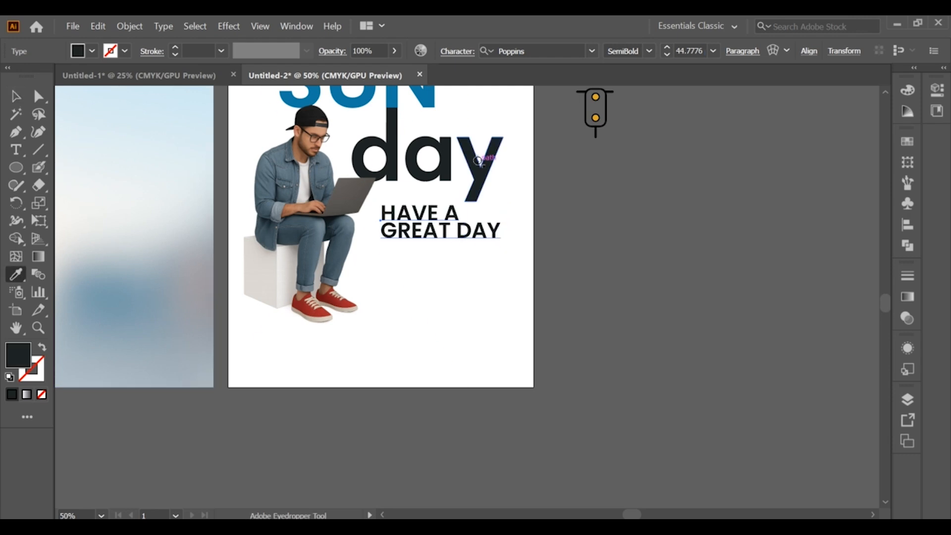
key("v")
left_click(551, 205)
left_click_drag(446, 241, 439, 232)
left_click(596, 259)
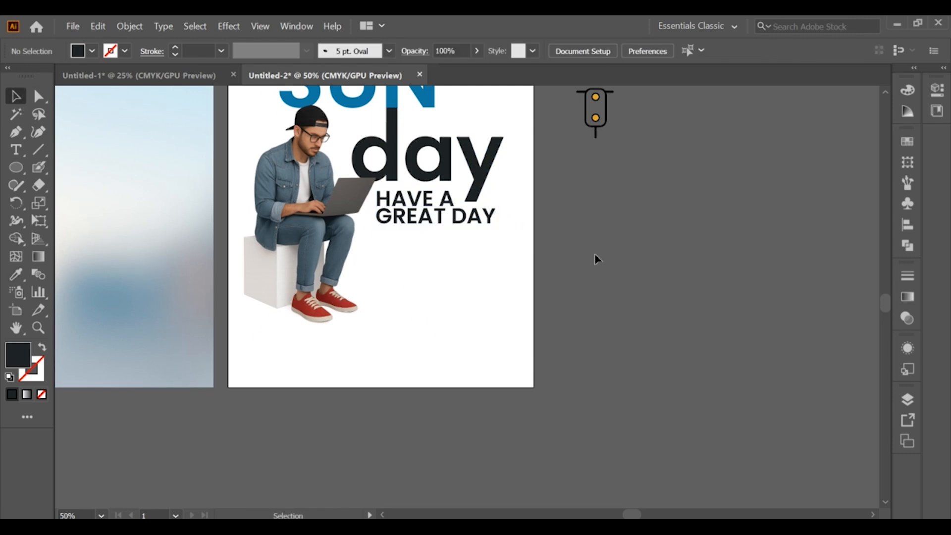
Enlarge the HAVE A GREAT DAY text slightly to about 45.7 pt and fine-tune its position beneath day
key("ctrl+1")
left_click_drag(384, 185, 363, 180)
left_click_drag(422, 228, 434, 229)
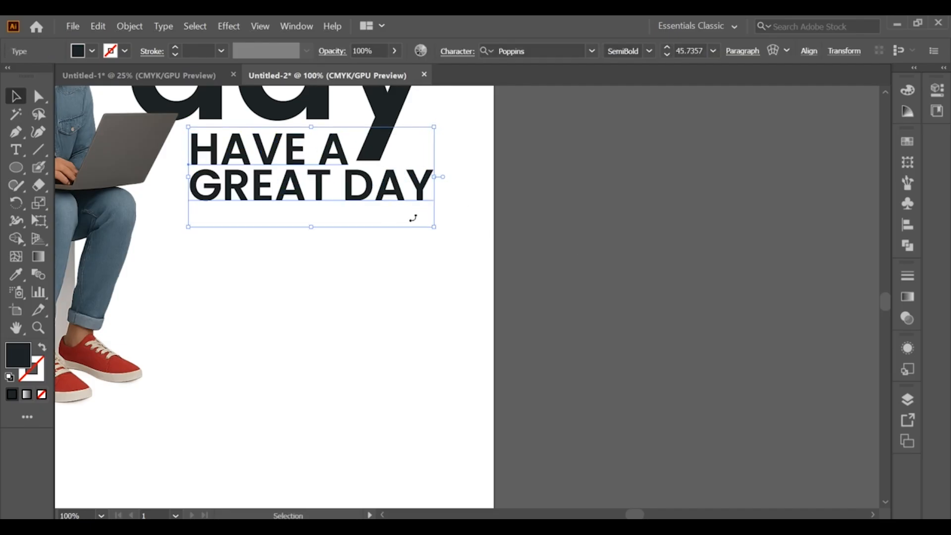
left_click(557, 239)
left_click_drag(325, 175, 325, 179)
left_click(526, 219)
Move the traffic-light-shaped icon onto the artboard, below the HAVE A GREAT DAY text
left_click_drag(528, 220, 607, 297)
scroll(559, 250, "down", 3)
left_click_drag(557, 263, 521, 220)
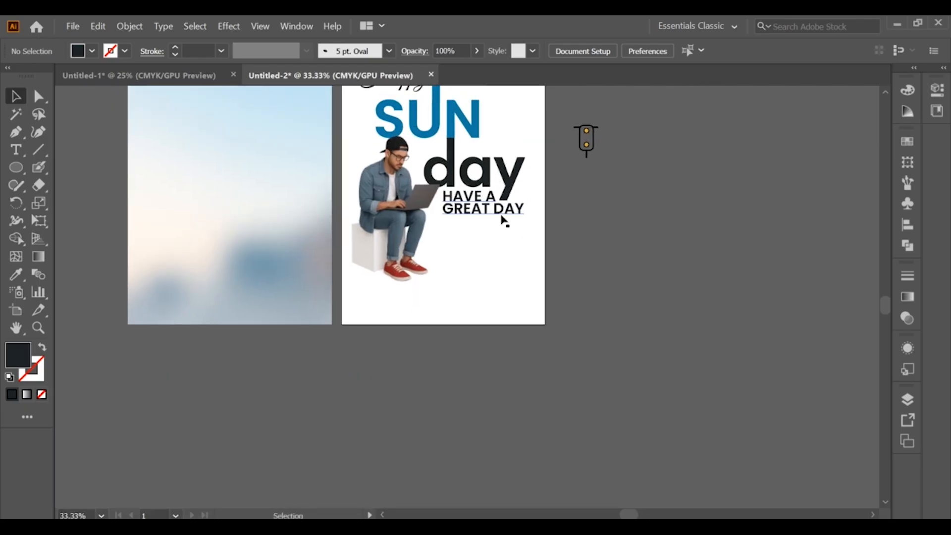
left_click_drag(597, 144, 477, 243)
left_click(599, 291)
scroll(485, 218, "up", 2)
left_click_drag(470, 291, 479, 273)
Duplicate the HAVE A GREAT DAY text below the icon and change the copy to "SUNDAY" / "SERVICES"
left_click_drag(547, 186, 524, 339)
triple_click(522, 335)
key("ctrl+a")
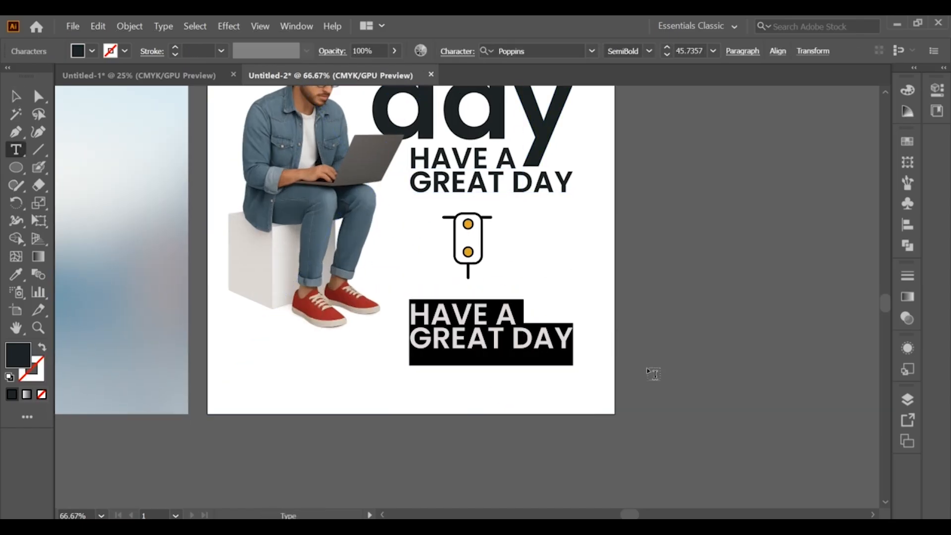
type("SERVICES")
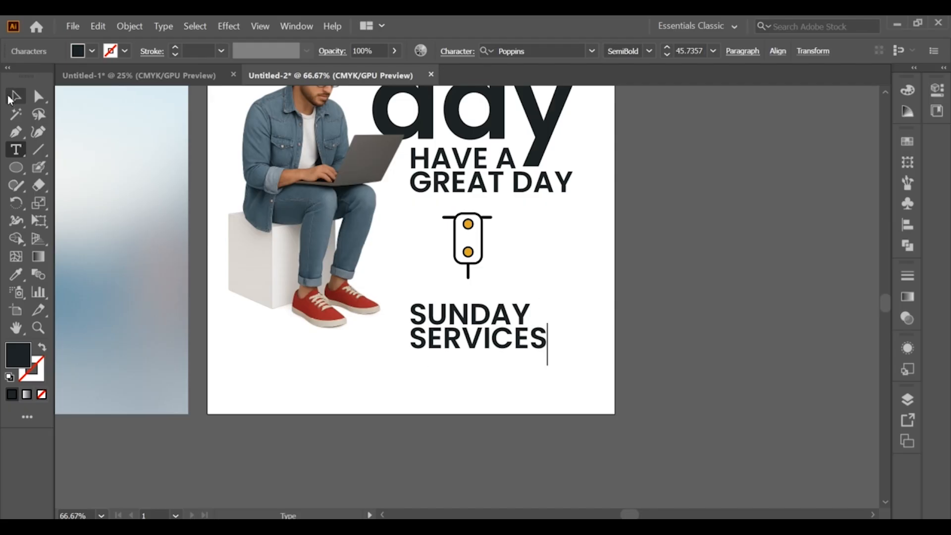
Increase the leading of the SUNDAY SERVICES text, then shrink it and place it near the artboard's lower right corner
left_click(10, 98)
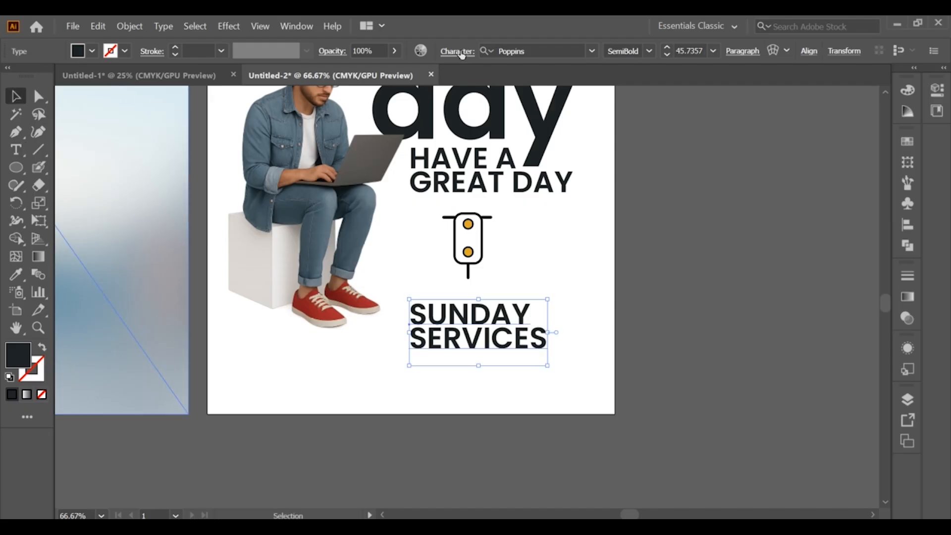
left_click(456, 51)
left_click(436, 120)
type("45.7357")
key("Return")
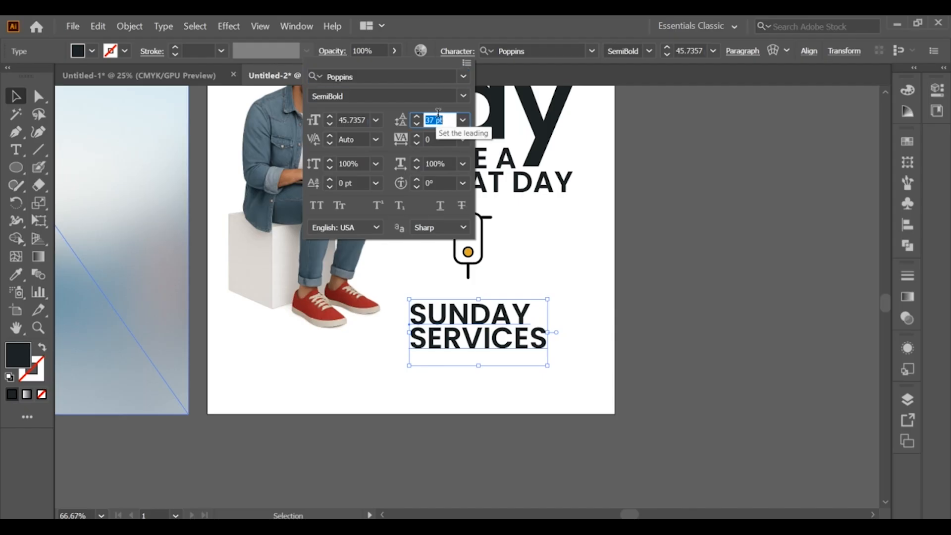
left_click(616, 251)
left_click_drag(515, 312, 582, 337)
left_click(646, 343)
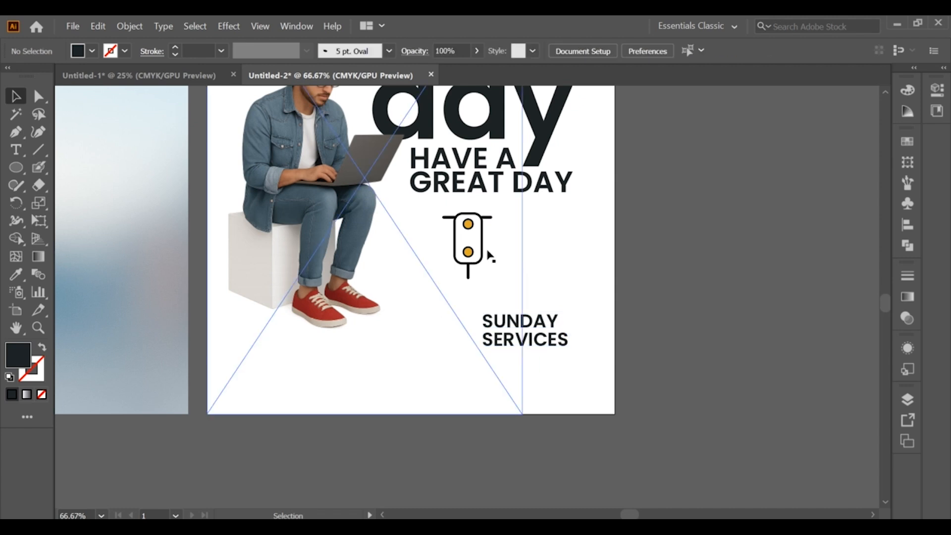
Duplicate the Happy text below the seated man, change the copy to "SPECIAL" and shift it left
scroll(488, 254, "down", 1)
left_click_drag(450, 234, 522, 290)
left_click_drag(442, 411, 463, 480)
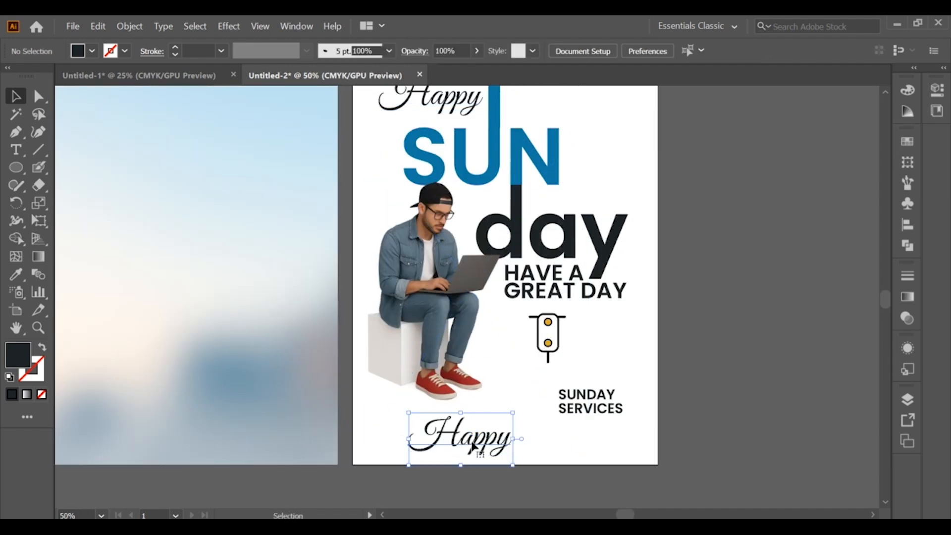
double_click(461, 436)
type("SPRECIAL")
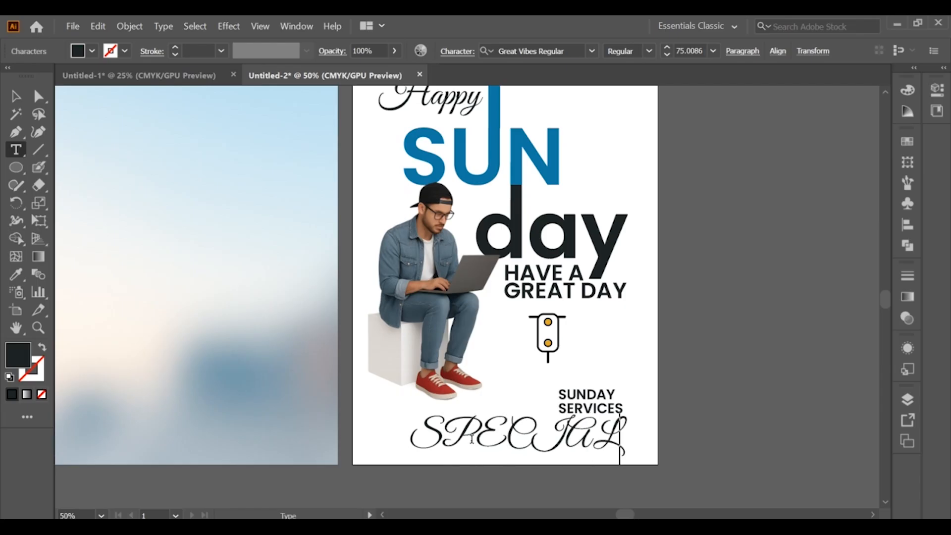
key("Escape")
left_click_drag(471, 438, 386, 441)
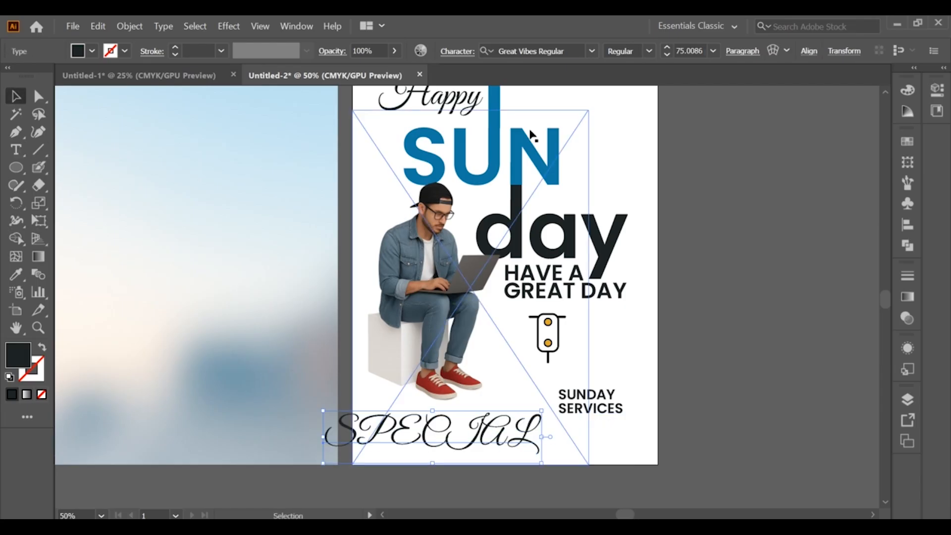
Preview the SPECIAL text in the Pacifico Regular and Allura Regular fonts
left_click(534, 48)
type("P")
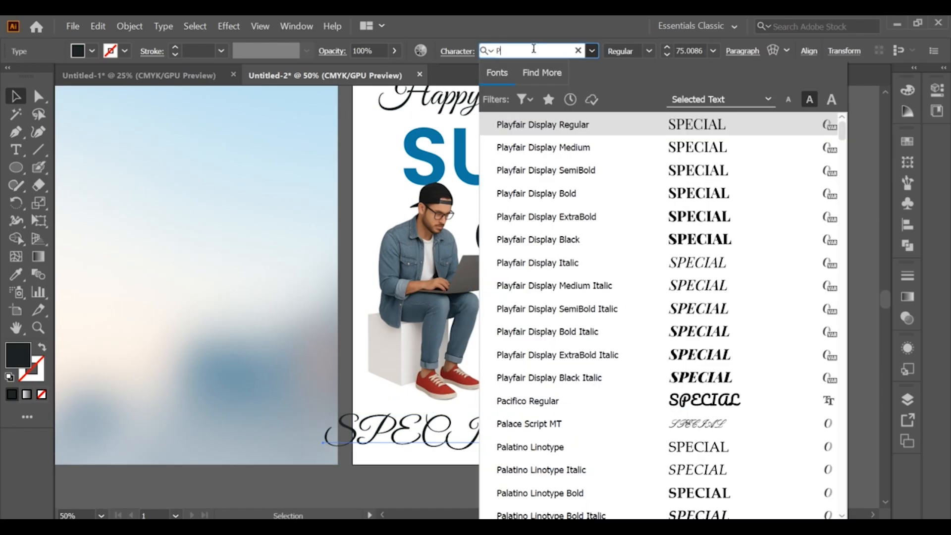
type("AC")
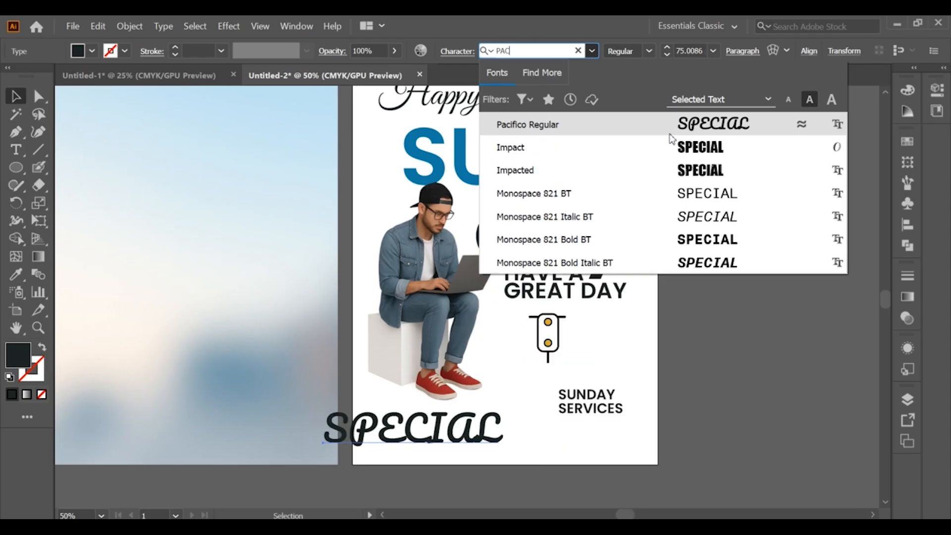
key("BackSpace")
key("BackSpace")
key("BackSpace")
type("ALL")
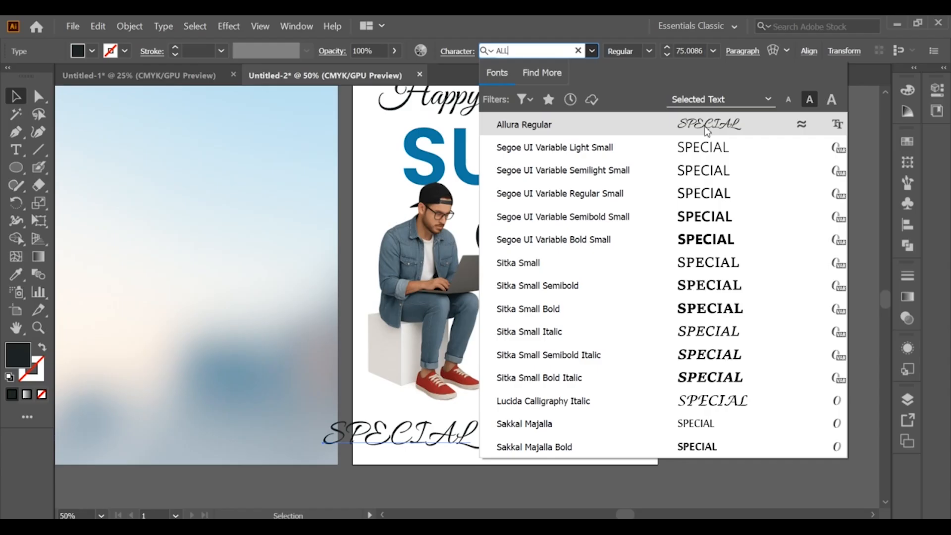
key("BackSpace")
key("BackSpace")
key("BackSpace")
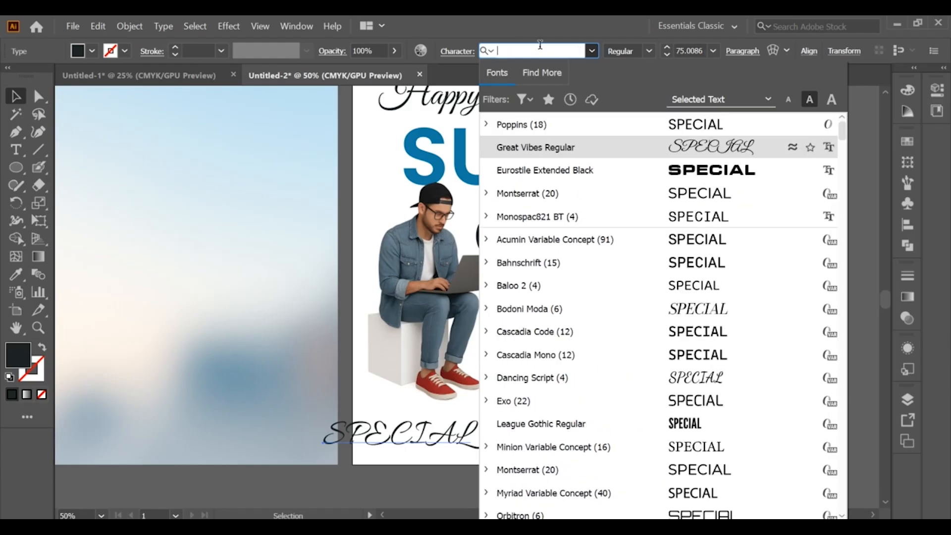
Compare the SPECIAL text in Lobster, Dancing Script, Great Vibes and Pacifico Regular
type("LO")
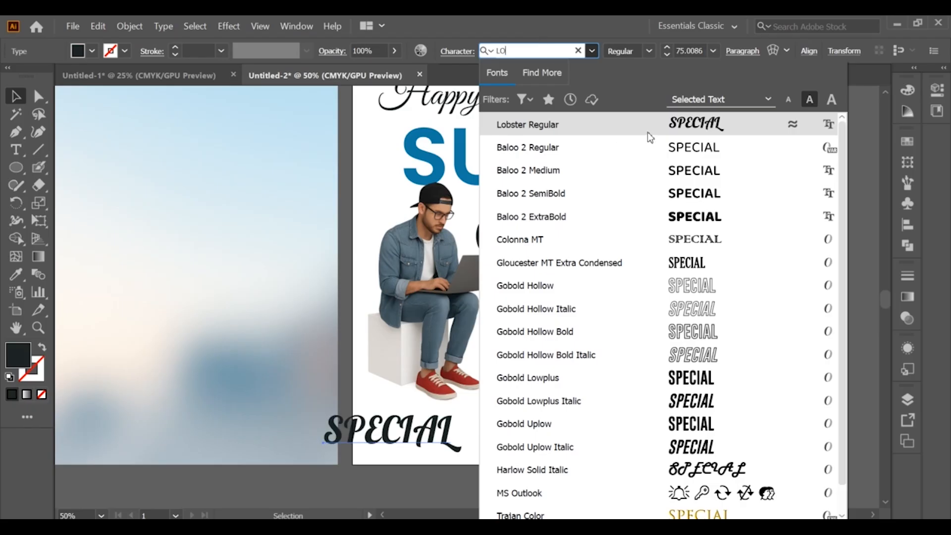
key("BackSpace")
key("BackSpace")
type("DAN")
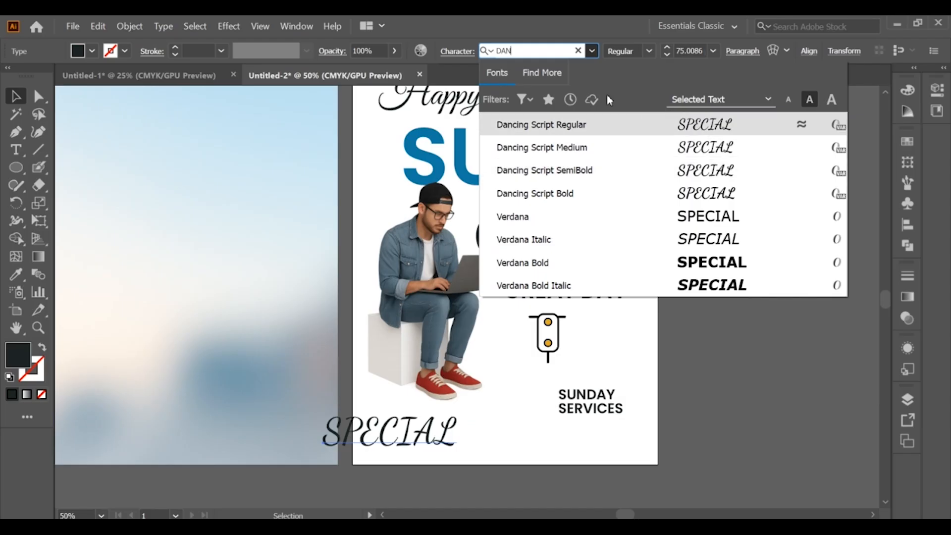
key("BackSpace")
key("BackSpace")
key("BackSpace")
type("GR")
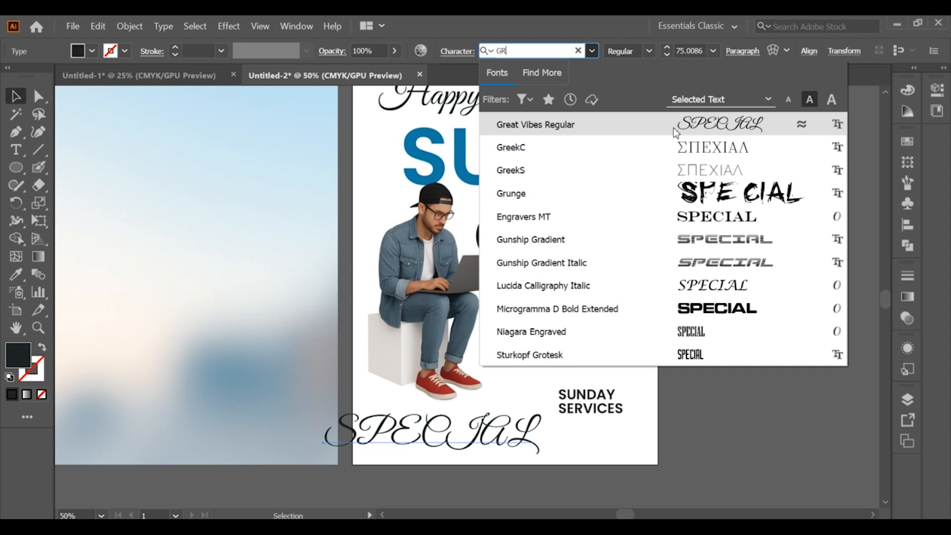
key("BackSpace")
key("BackSpace")
type("PAC")
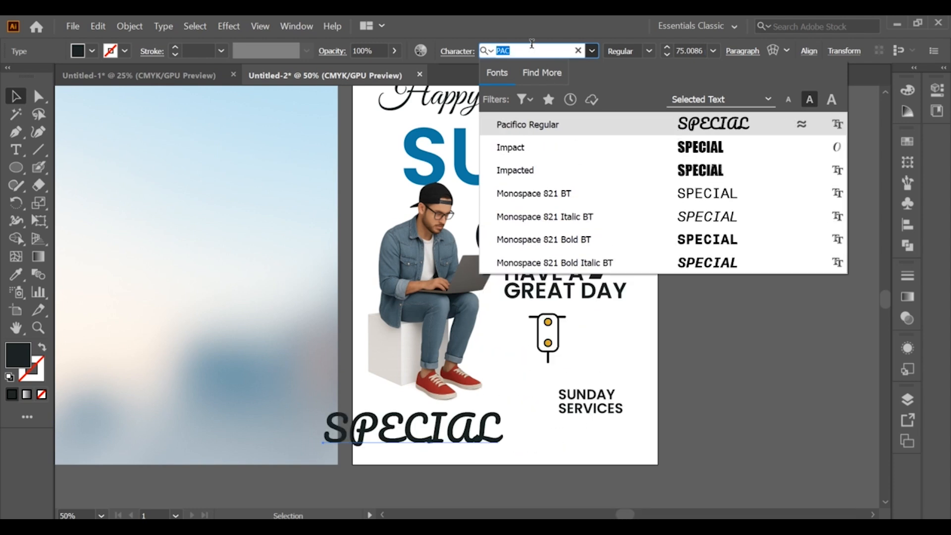
Set the SPECIAL text in Monotype Corsiva and scale it to about 67 pt just before the SUNDAY SERVICES text
type("D")
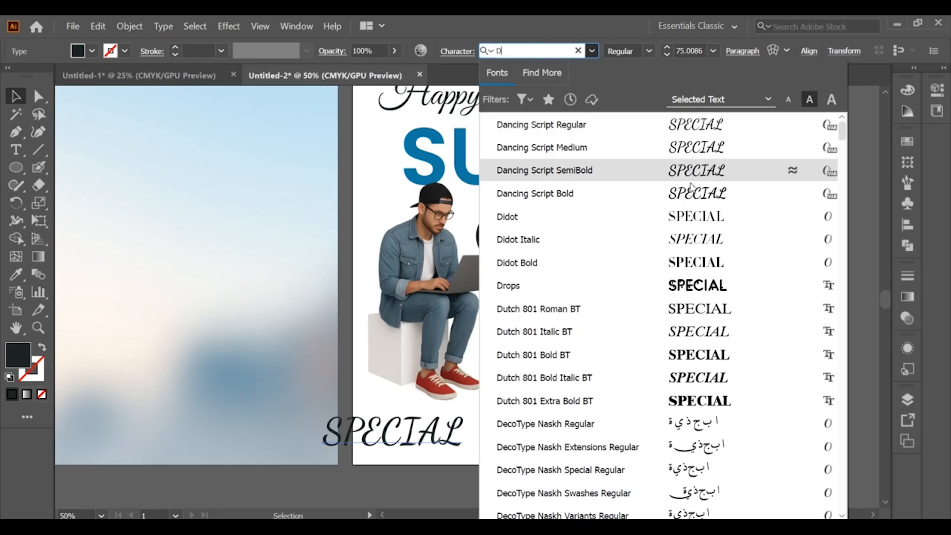
key("Escape")
left_click(713, 416)
left_click(543, 448)
left_click_drag(541, 437, 438, 436)
left_click_drag(418, 441, 526, 422)
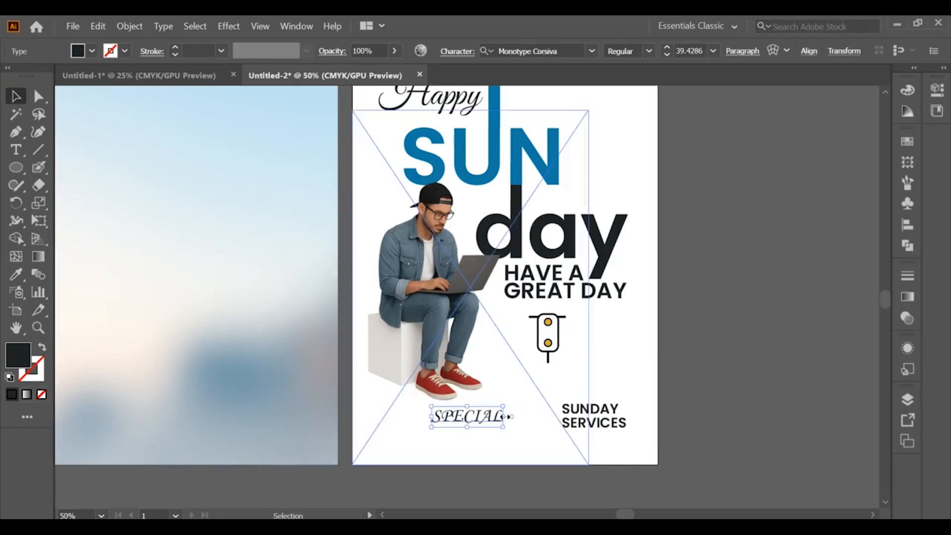
left_click_drag(509, 424, 552, 435)
Nudge the seated man up slightly and fine-tune the size and position of the SPECIAL text below his shoes
left_click(452, 363)
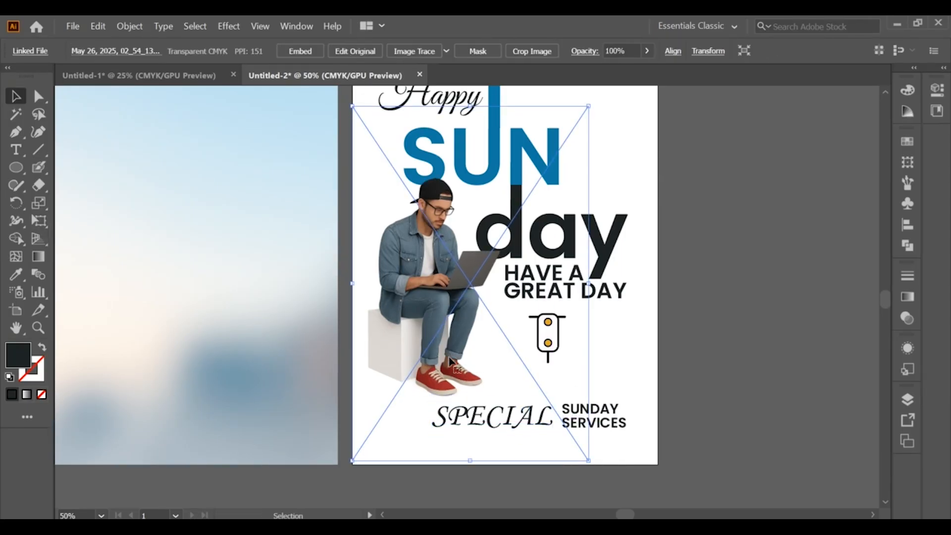
left_click(490, 422)
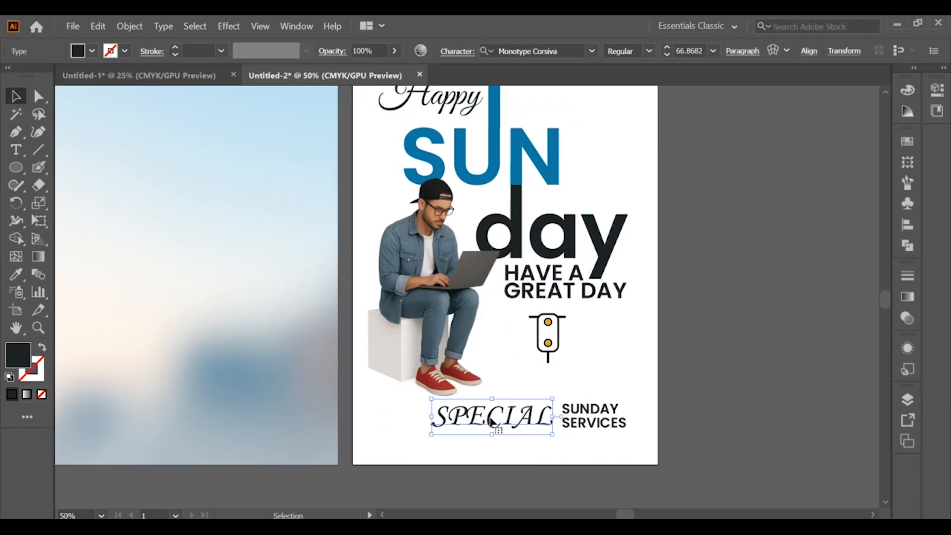
scroll(487, 421, "up", 1)
left_click_drag(495, 439, 520, 418)
left_click_drag(457, 407, 429, 407)
left_click_drag(500, 415, 483, 422)
left_click_drag(609, 418, 605, 414)
Enlarge the SUNDAY SERVICES text slightly and line it up beside the SPECIAL text
left_click(745, 422)
left_click(665, 423)
left_click_drag(673, 419, 685, 419)
left_click(698, 421)
left_click(622, 405)
left_click(734, 403)
left_click_drag(673, 413, 676, 392)
scroll(614, 394, "down", 1)
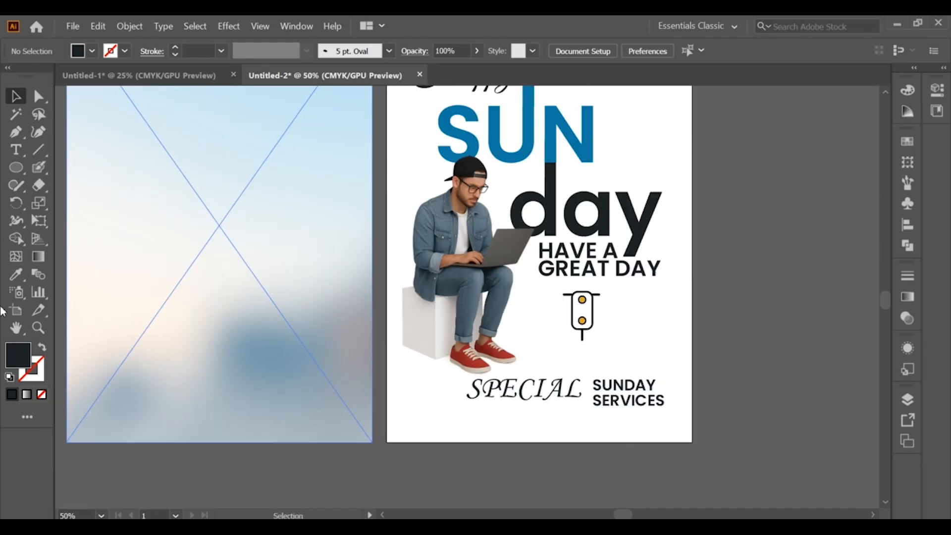
Extend the artboard downward to a height of about 920.7 pt
left_click(16, 309)
left_click_drag(541, 444, 540, 474)
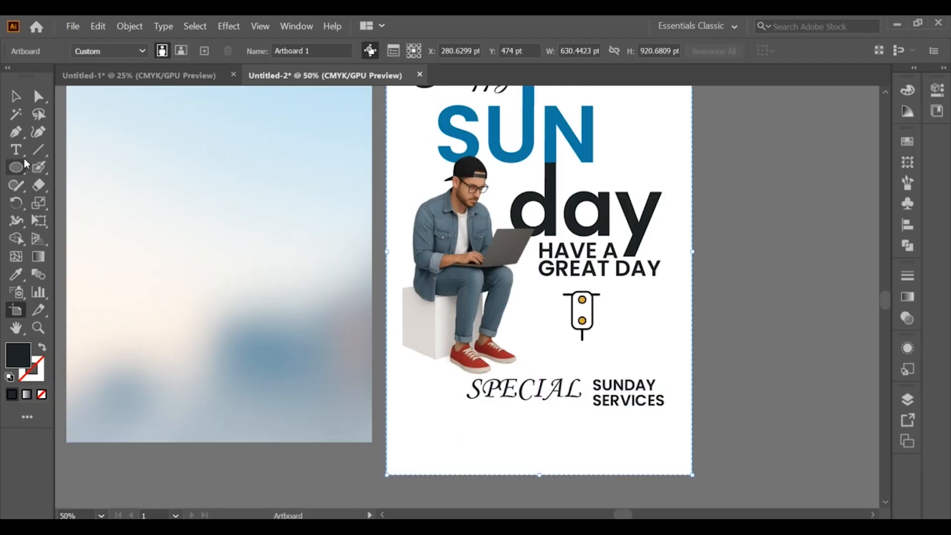
key("v")
scroll(655, 335, "down", 1)
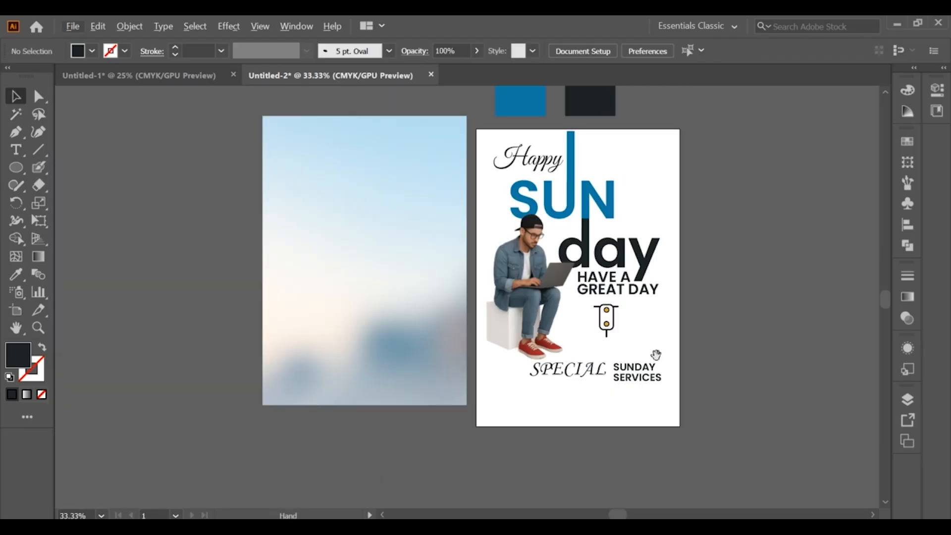
Move the SPECIAL and SUNDAY SERVICES texts slightly lower and realign them side by side
scroll(605, 375, "up", 1)
mouse_move(573, 348)
left_mouse_down()
mouse_move(563, 348)
mouse_move(590, 341)
left_mouse_up()
left_click(638, 339)
left_click(588, 354)
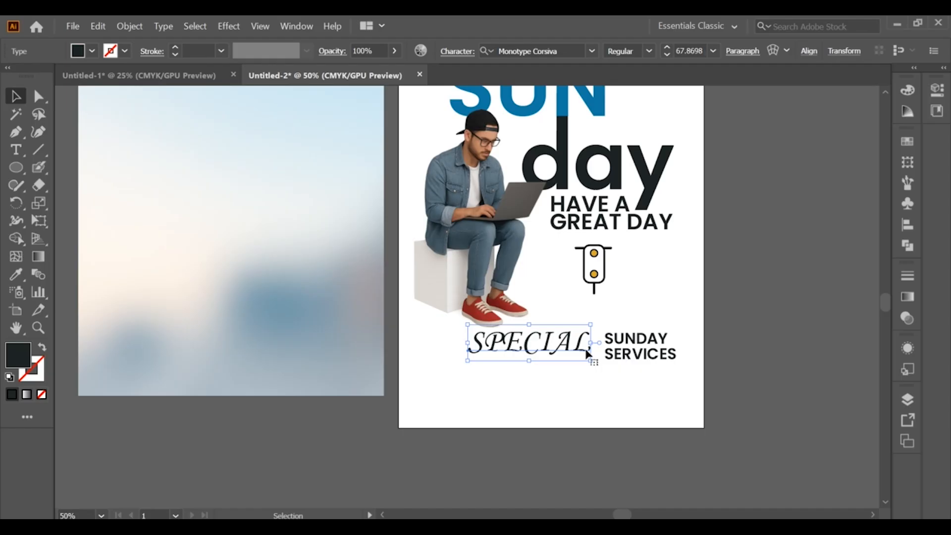
left_click_drag(588, 352, 637, 348)
left_click(729, 358)
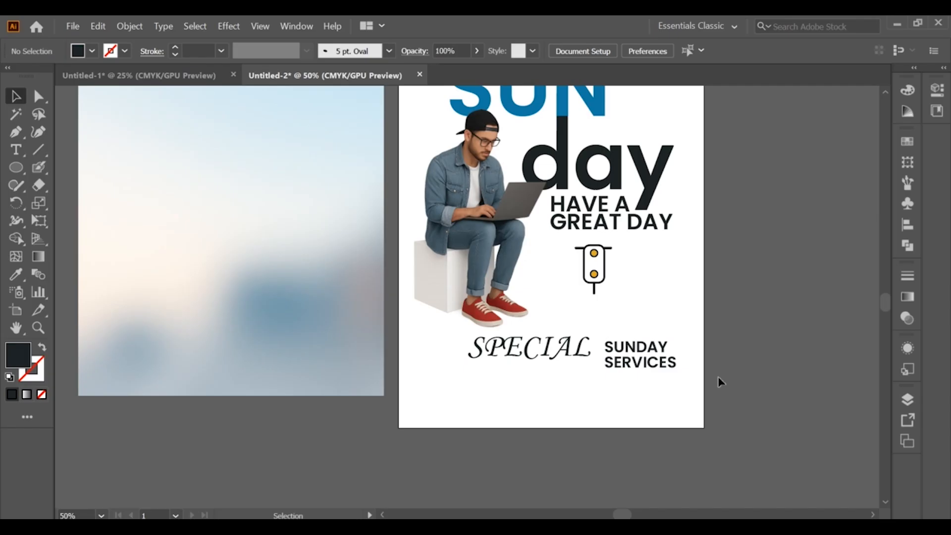
Try to draw a wide area text frame below the SPECIAL and SUNDAY SERVICES texts
left_click(16, 150)
left_click_drag(435, 385, 657, 406)
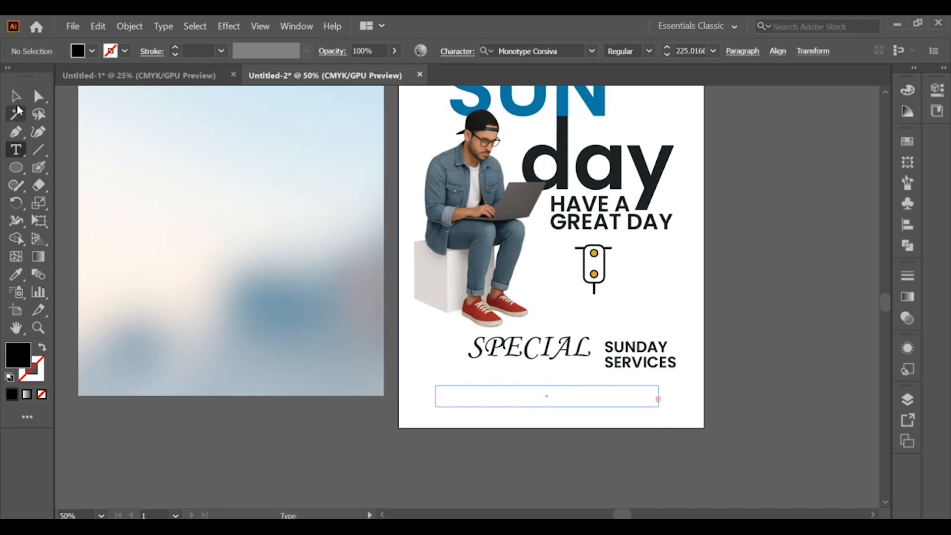
left_click(16, 98)
left_click(584, 412)
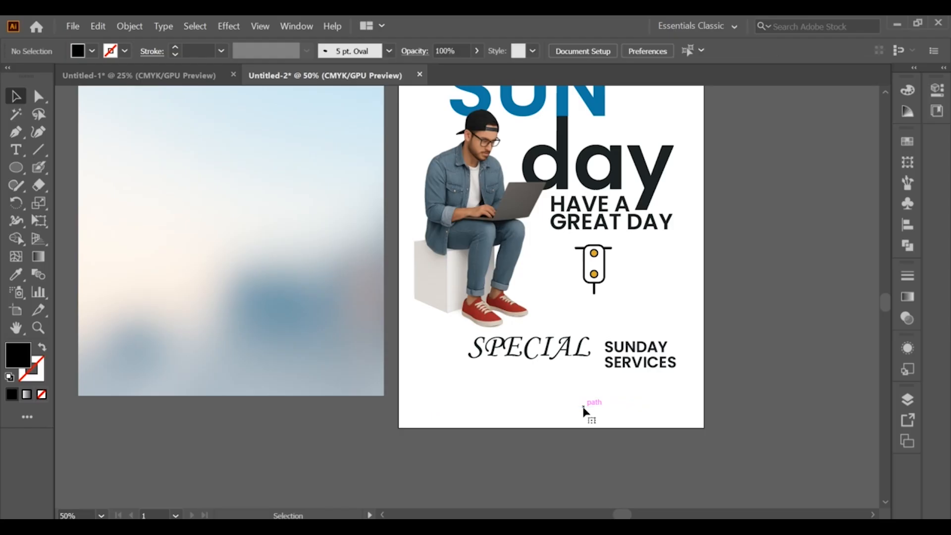
key("t")
left_click(432, 404)
key("ctrl+z")
Try a new text frame in the blank strip above the artboard's lower edge and make it taller
left_click_drag(444, 389, 664, 402)
left_click(16, 97)
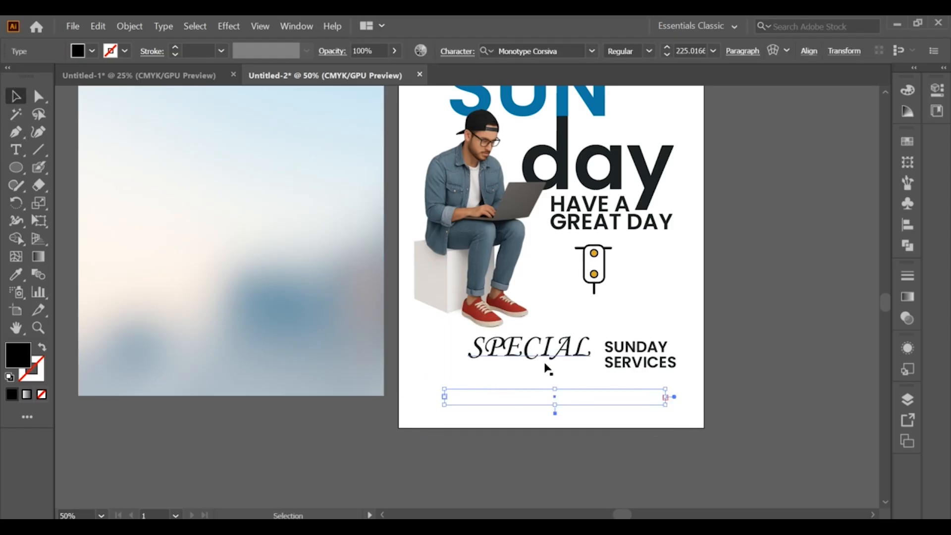
scroll(551, 368, "up", 2)
left_click_drag(555, 441, 548, 480)
scroll(538, 440, "down", 1)
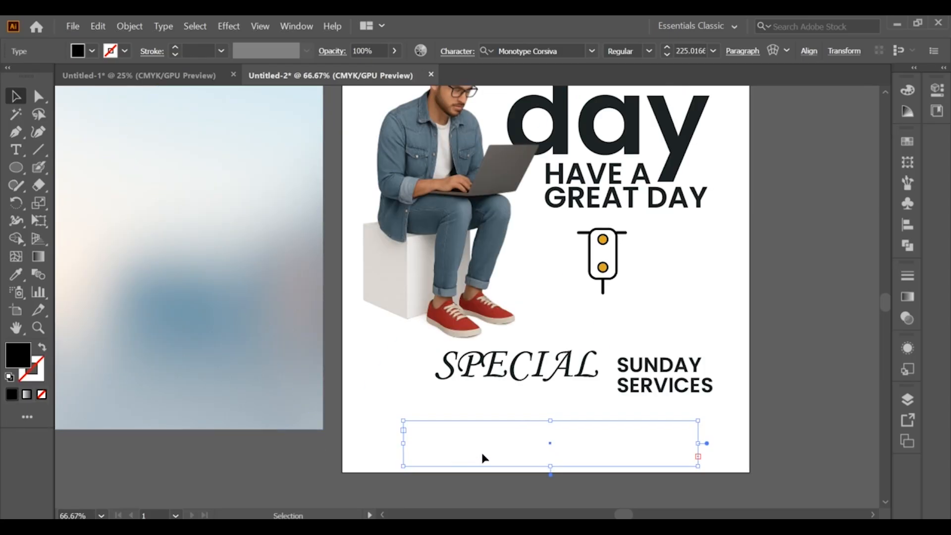
left_click(509, 440)
scroll(510, 440, "down", 2)
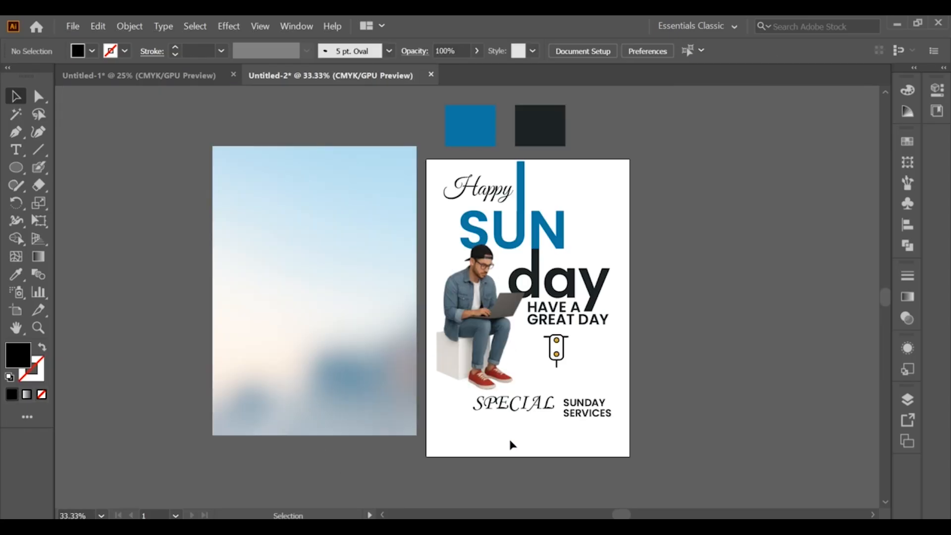
Add a point text reading "9 : 00 AM" over the lower part of the artboard
key("t")
left_click(518, 438)
key("Escape")
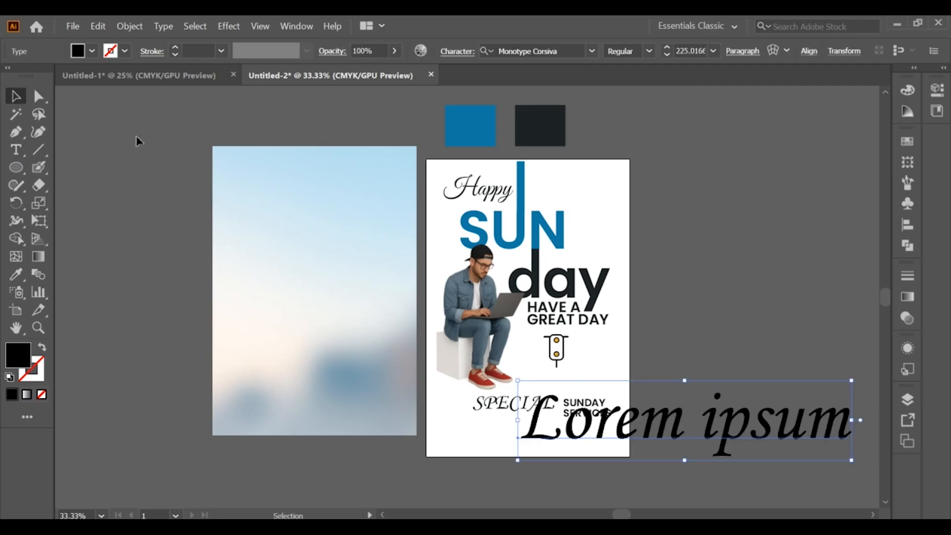
key("t")
triple_click(623, 422)
type("P")
key("BackSpace")
type("9")
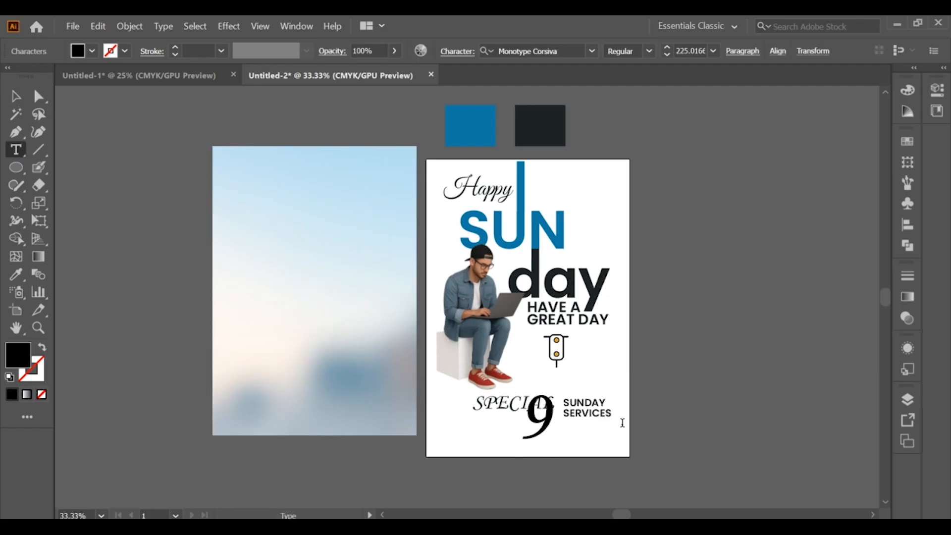
type(":00 AM")
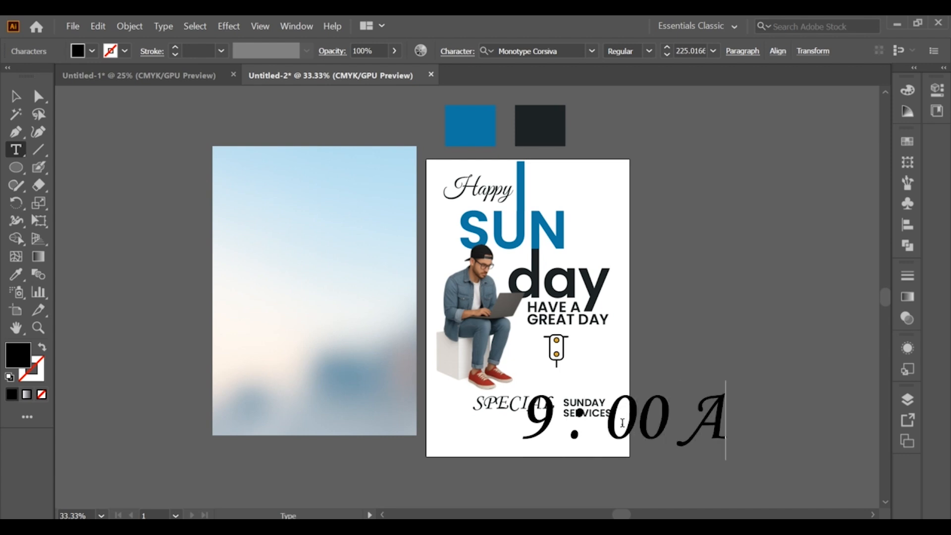
left_click(15, 96)
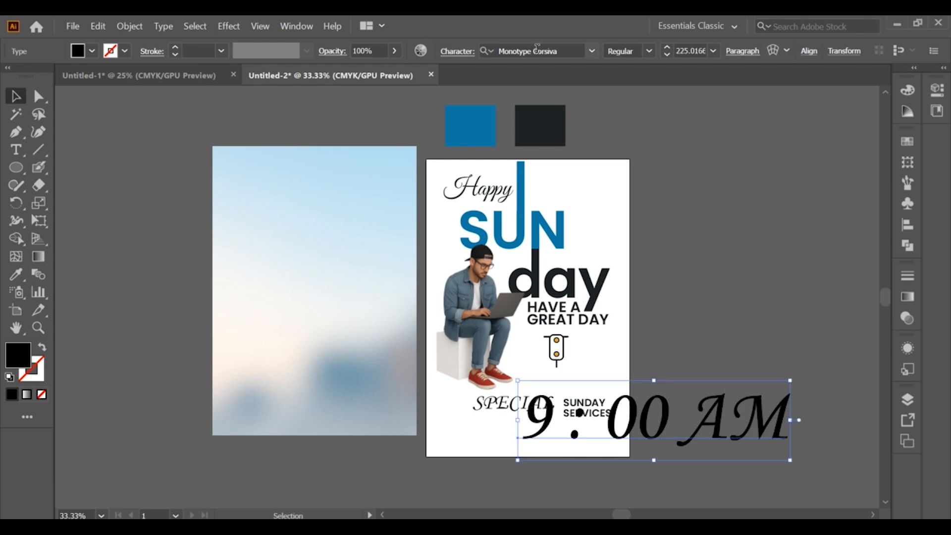
Set the 9 : 00 AM text in Eurostile Extended Black, then shrink and place it centrally near the artboard's lower edge
left_click(530, 51)
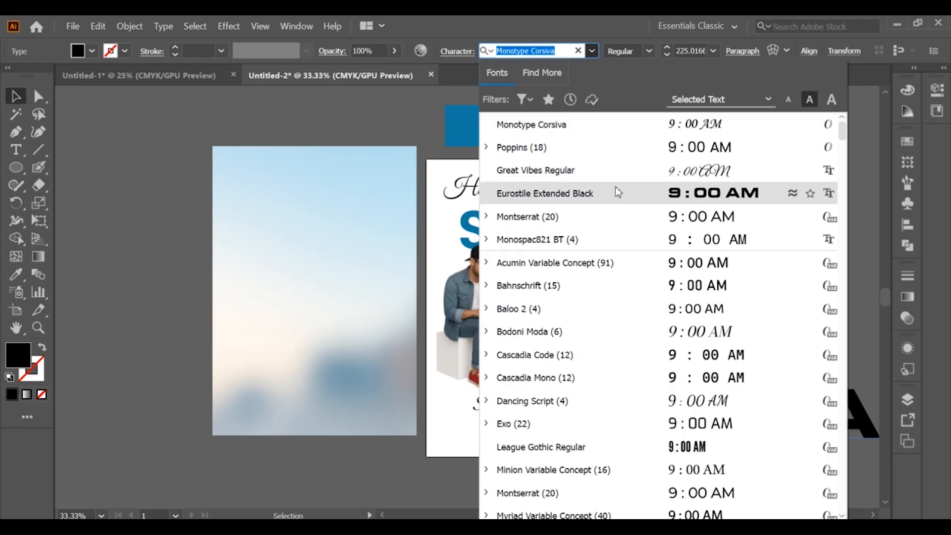
left_click(617, 193)
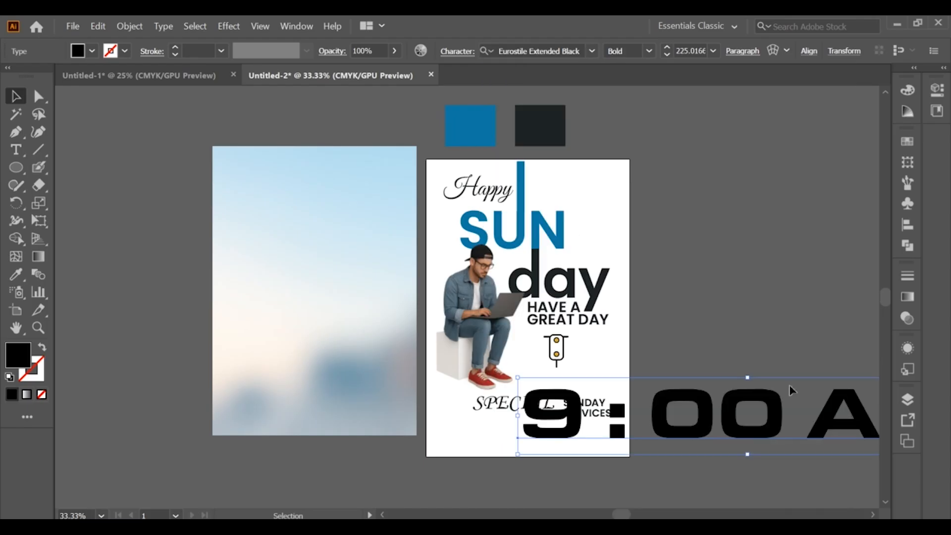
left_click_drag(777, 414, 709, 371)
left_click_drag(788, 379, 532, 449)
scroll(575, 434, "up", 2)
left_click(723, 436)
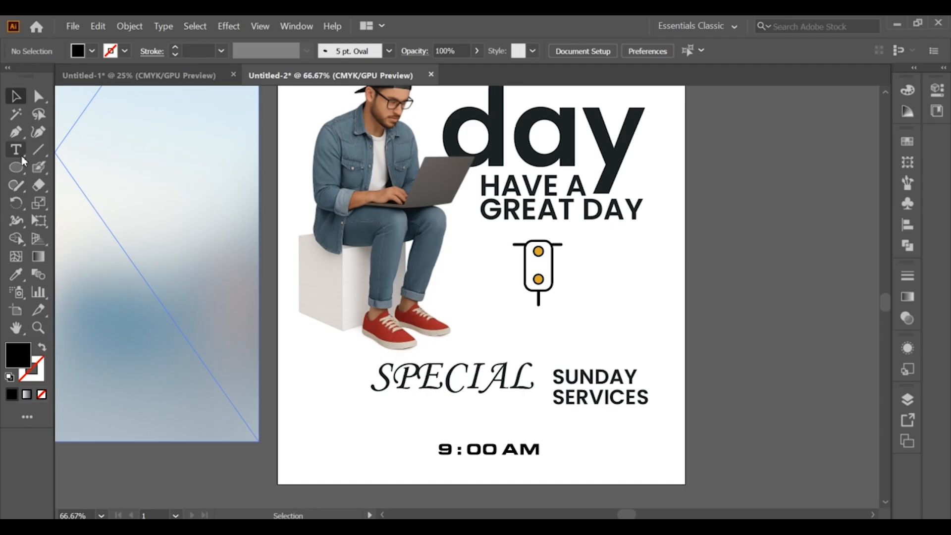
left_click(16, 132)
left_click(280, 459)
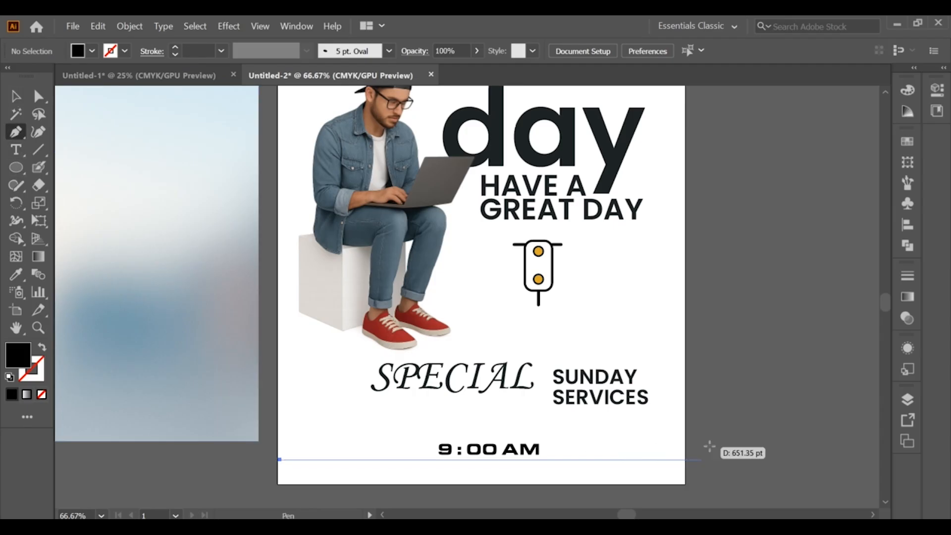
left_click_drag(692, 459, 723, 453)
key("ctrl+z")
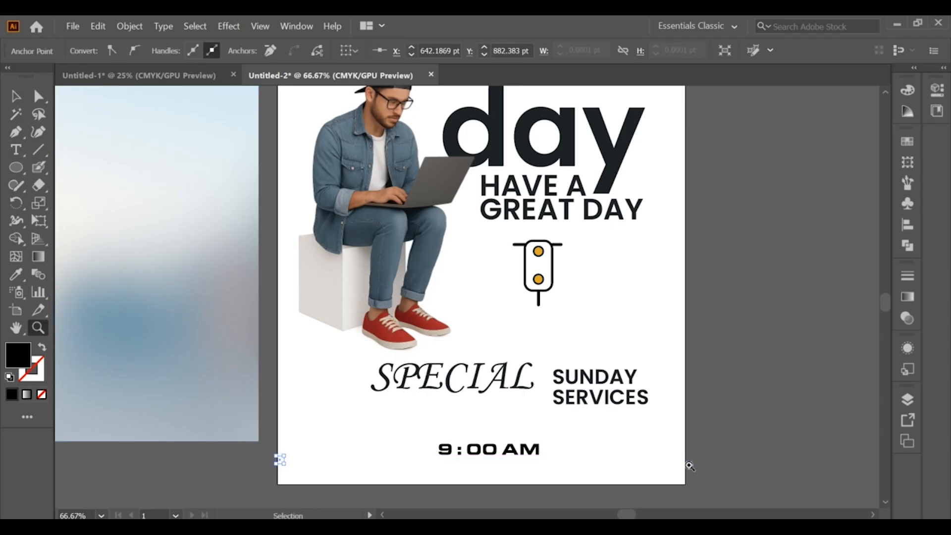
key("ctrl+z")
Draw a straight horizontal line across the full artboard width just below the 9 : 00 AM text
left_click(277, 460)
left_click_drag(686, 460, 686, 473)
key("ctrl+z")
left_click(686, 461)
left_click(16, 96)
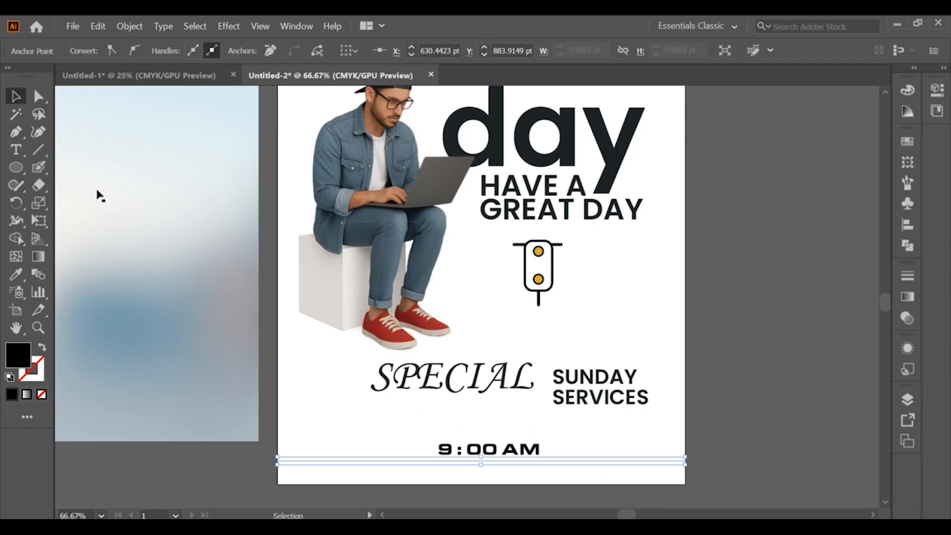
Swap the line's fill and stroke to give it no fill and a black 1 pt stroke
key("i")
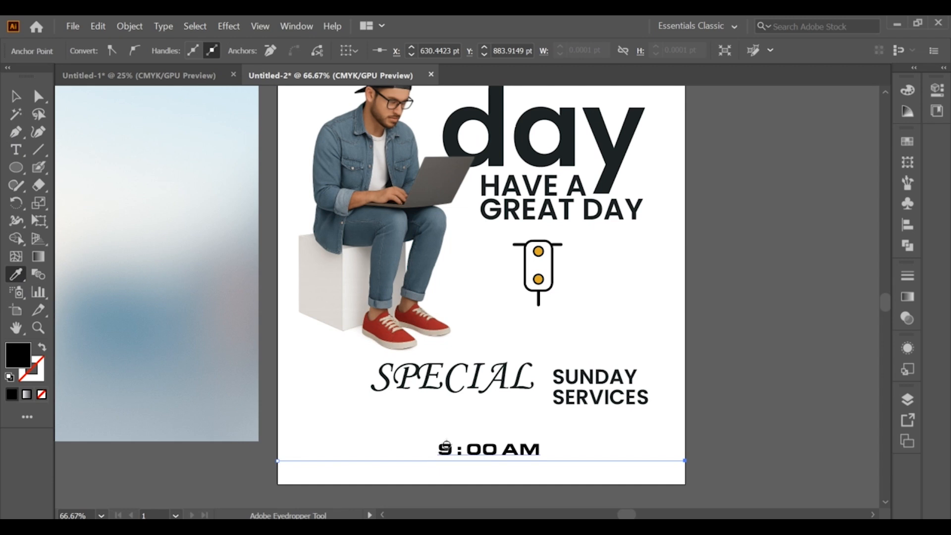
left_click(43, 349)
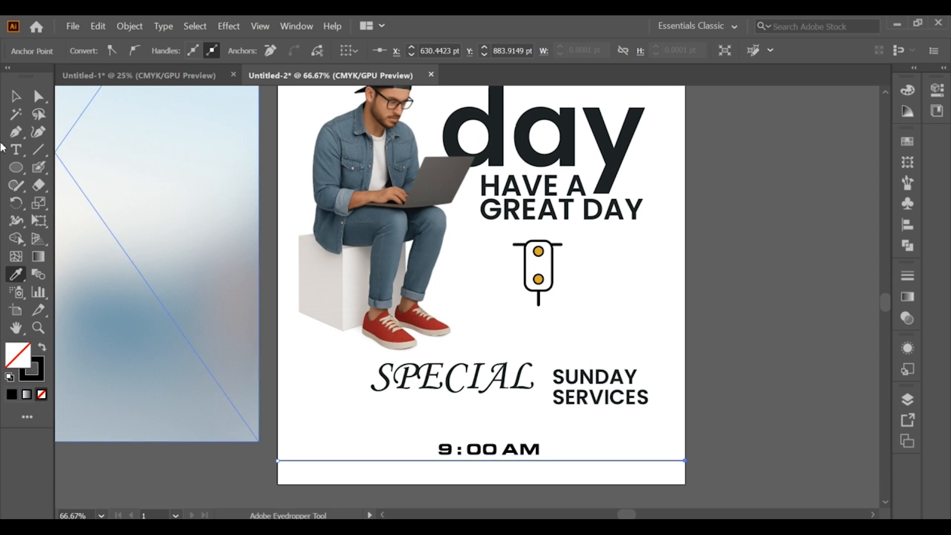
key("v")
left_click(462, 501)
scroll(485, 430, "down", 2)
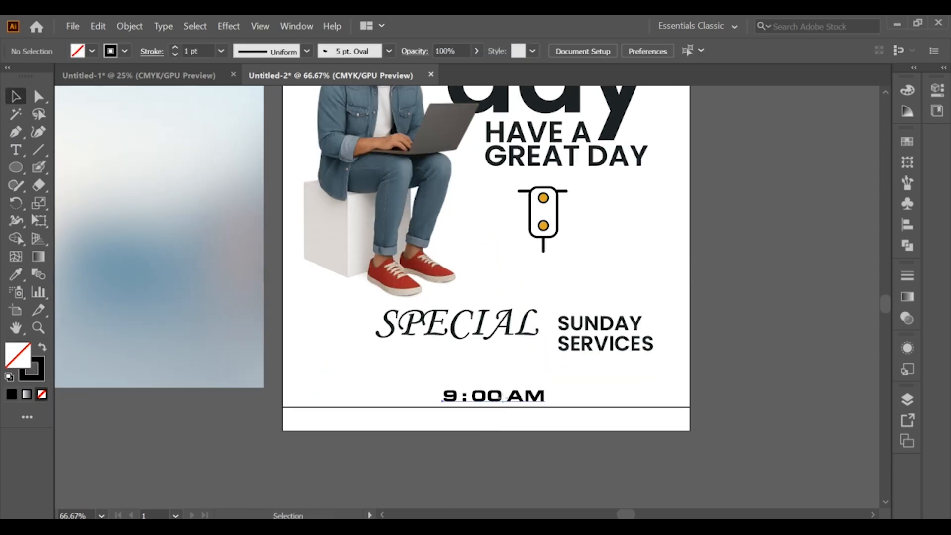
Nudge the 9 : 00 AM text slightly up and recolour it with the dark shade sampled from the GREAT DAY lettering
left_click(505, 400)
left_click(679, 317)
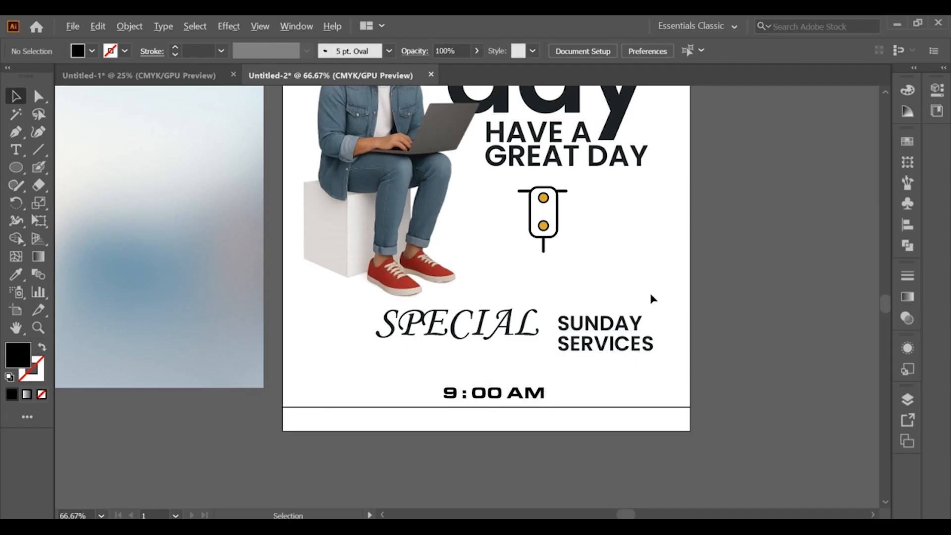
scroll(564, 273, "down", 2)
left_click_drag(711, 183, 708, 272)
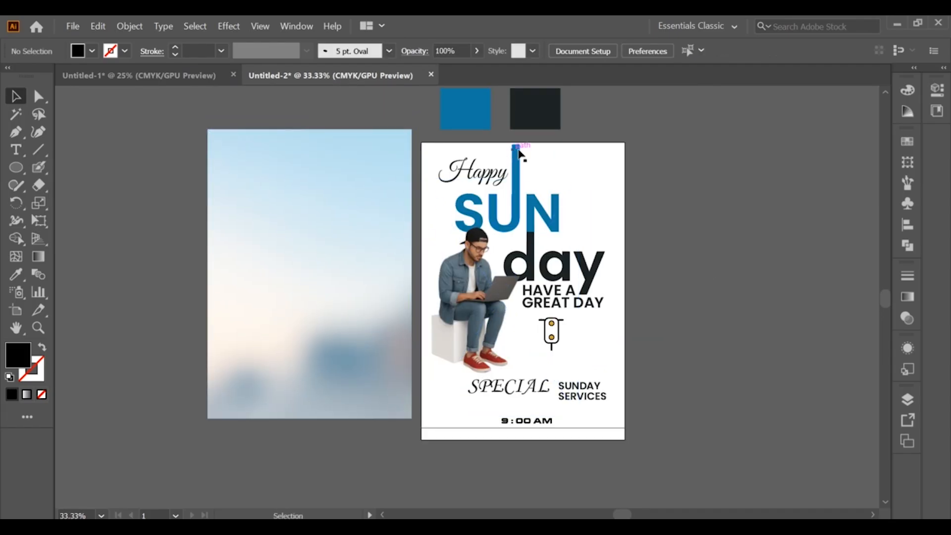
scroll(664, 232, "down", 1)
scroll(517, 393, "up", 1)
left_click(525, 407)
key("i")
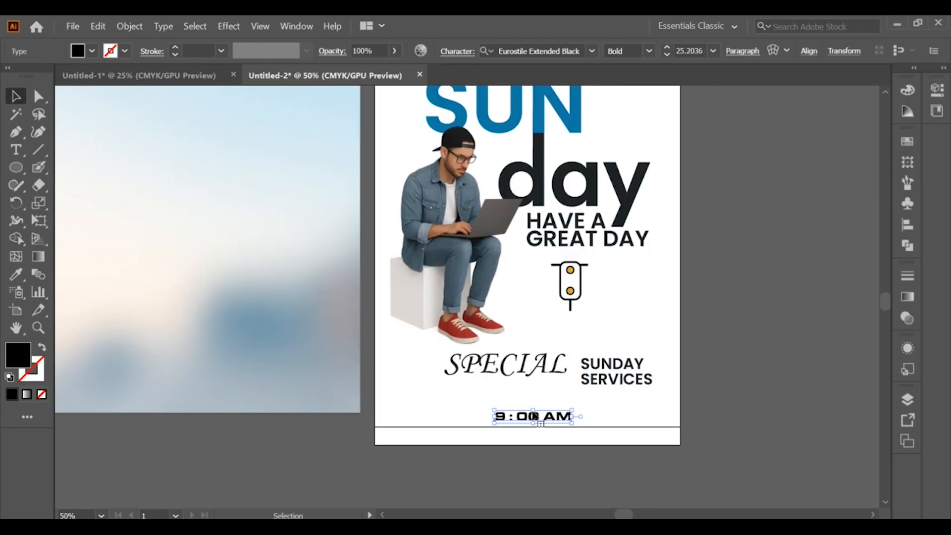
left_click(571, 239)
key("v")
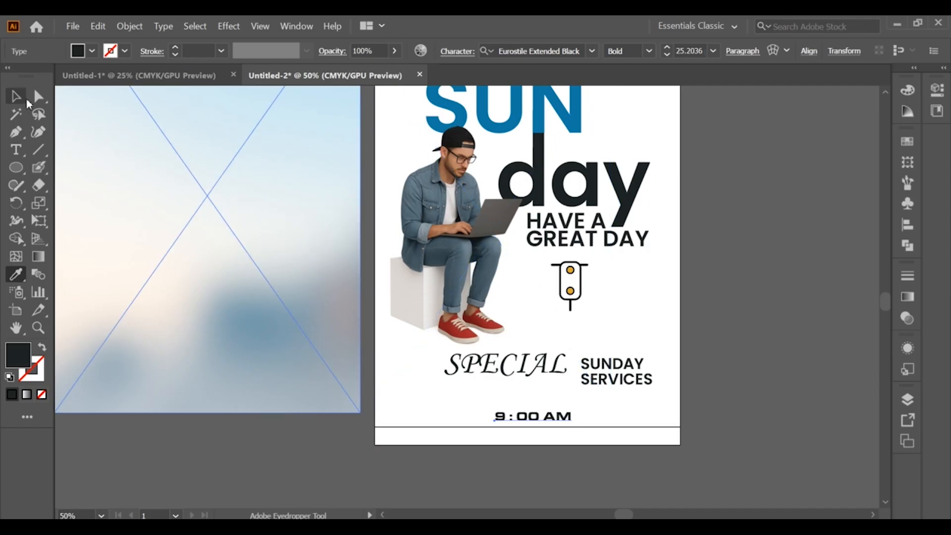
left_click(726, 291)
Move the blurred sky image onto the poster, stretch it to cover the artboard and send it to the back
scroll(726, 291, "down", 1)
scroll(541, 274, "up", 1)
scroll(542, 274, "down", 1)
left_click_drag(415, 243, 580, 260)
left_click_drag(558, 394, 558, 401)
right_click(567, 298)
mouse_move(610, 399)
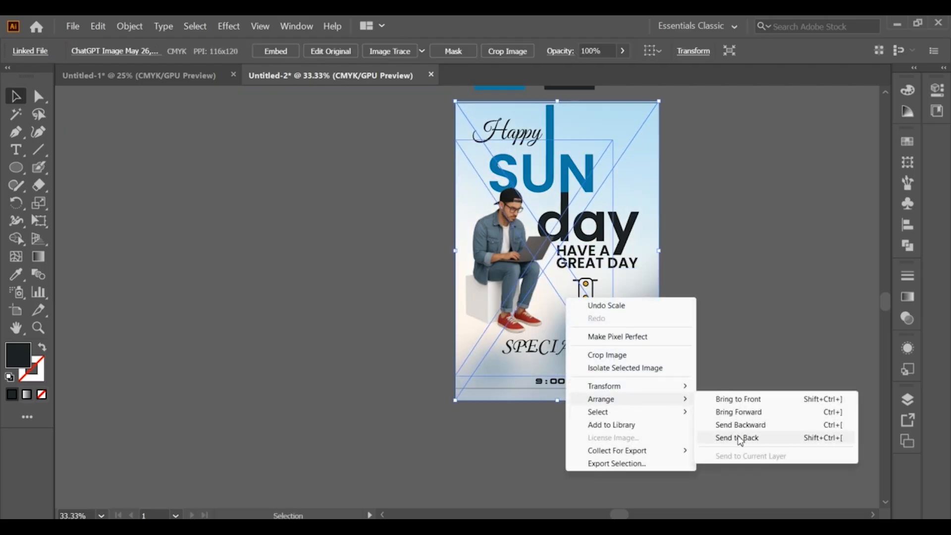
left_click(740, 438)
left_click(711, 372)
Recolour the horizontal line's stroke with the dark shade sampled from the "day" lettering, leaving it without a fill
left_click(645, 394)
scroll(691, 366, "up", 1)
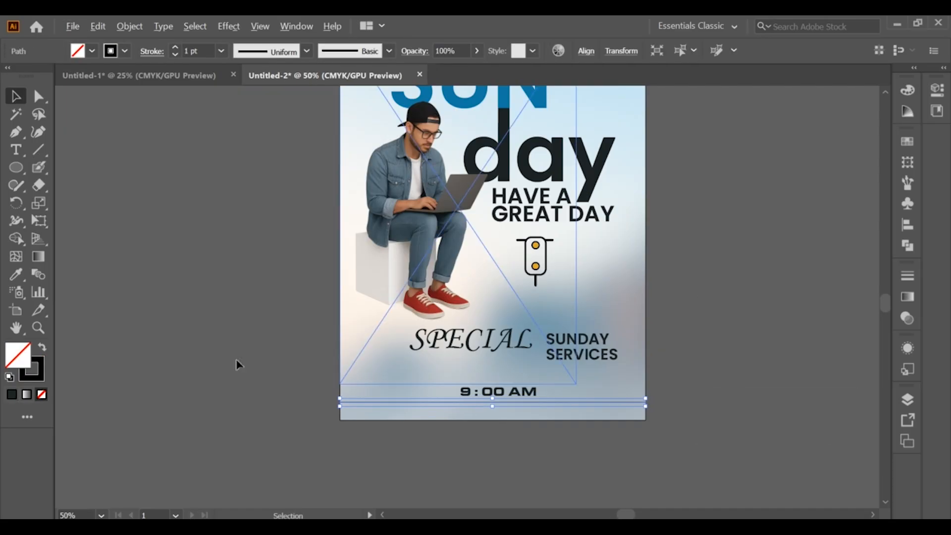
key("i")
left_click(535, 138)
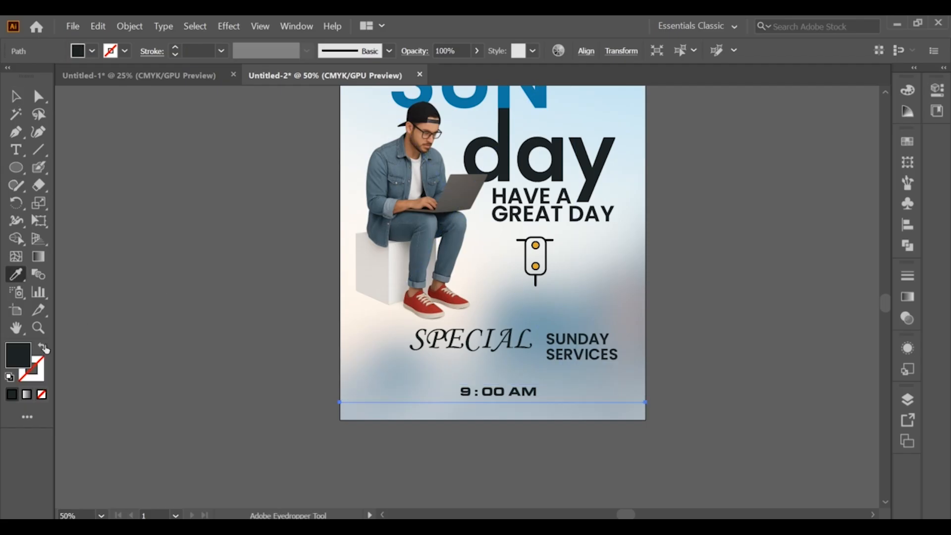
left_click(43, 347)
left_click(16, 96)
left_click(153, 171)
Adjust the sky background image's top and right edges to align with the artboard edges
scroll(352, 259, "down", 1)
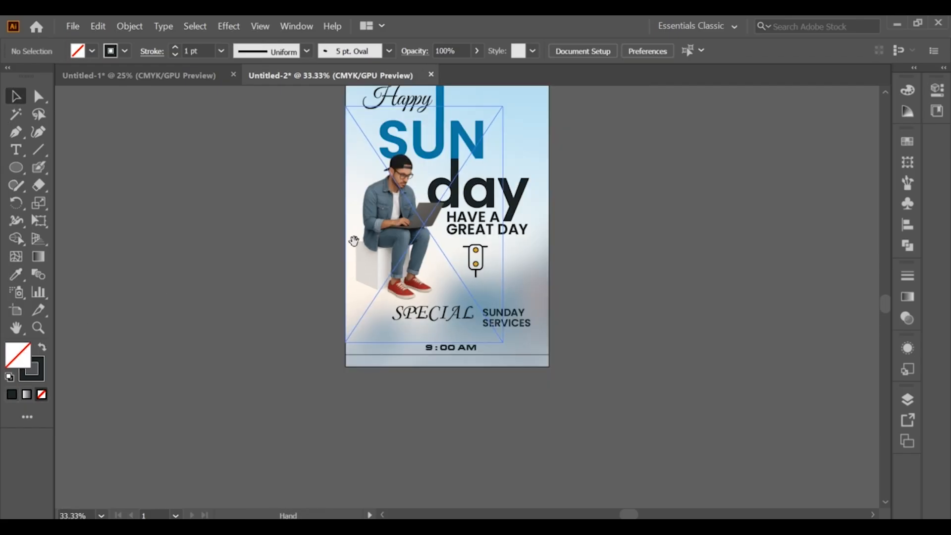
left_click_drag(353, 241, 375, 295)
scroll(305, 247, "up", 1)
left_click_drag(446, 192, 437, 255)
left_click(568, 120)
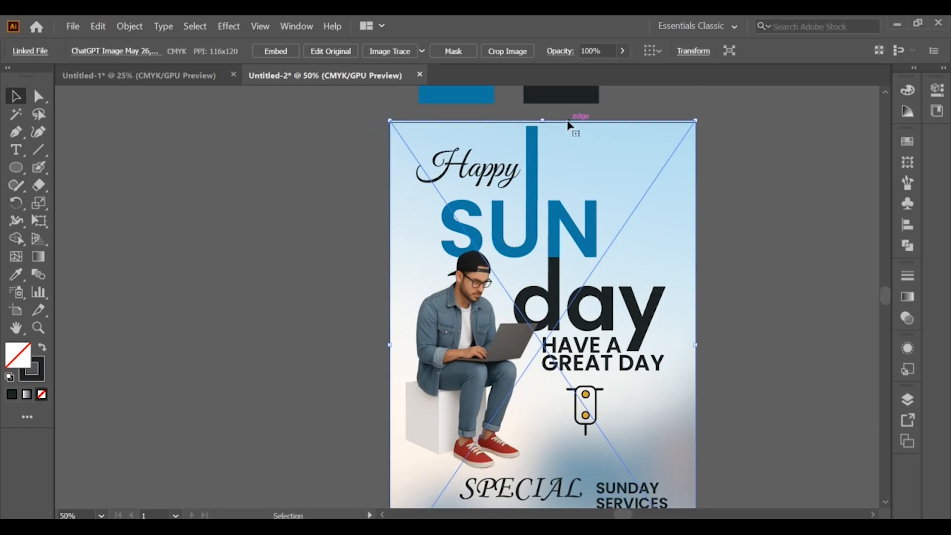
left_click_drag(544, 120, 544, 123)
left_click(705, 184)
left_click_drag(582, 312, 561, 179)
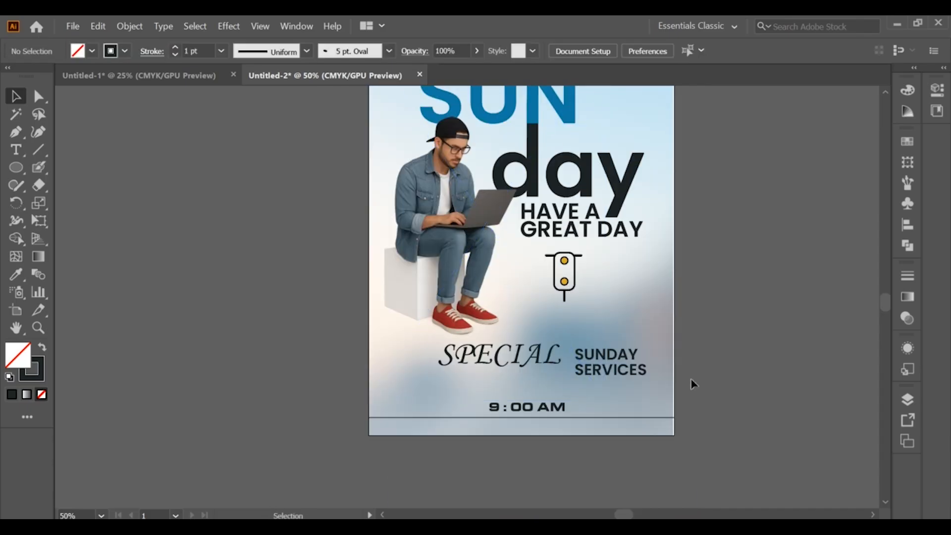
left_click(670, 229)
left_click_drag(675, 214, 676, 214)
left_click(687, 243)
Start a Drop Shadow effect on the image of the seated man
scroll(674, 263, "down", 1)
left_click_drag(664, 248, 648, 295)
left_click_drag(725, 315, 703, 330)
scroll(662, 311, "up", 1)
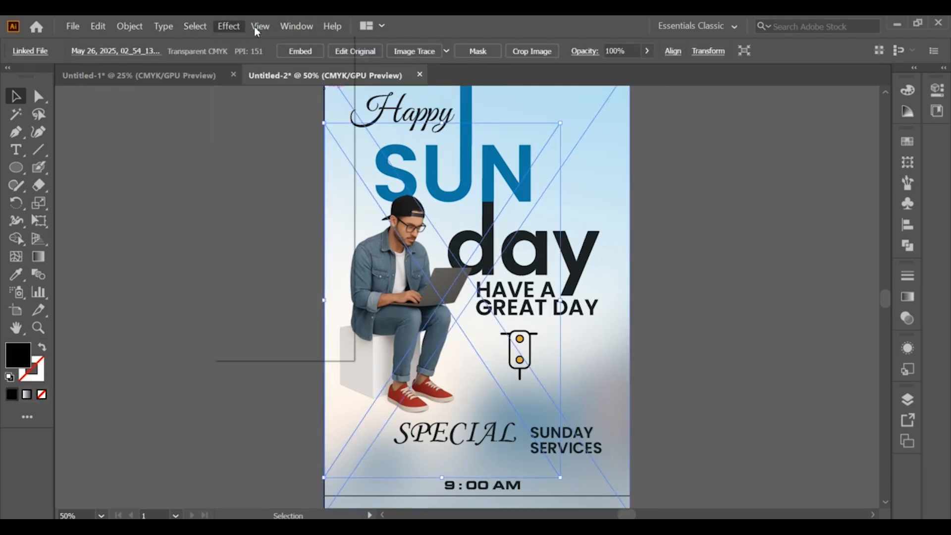
left_click(229, 26)
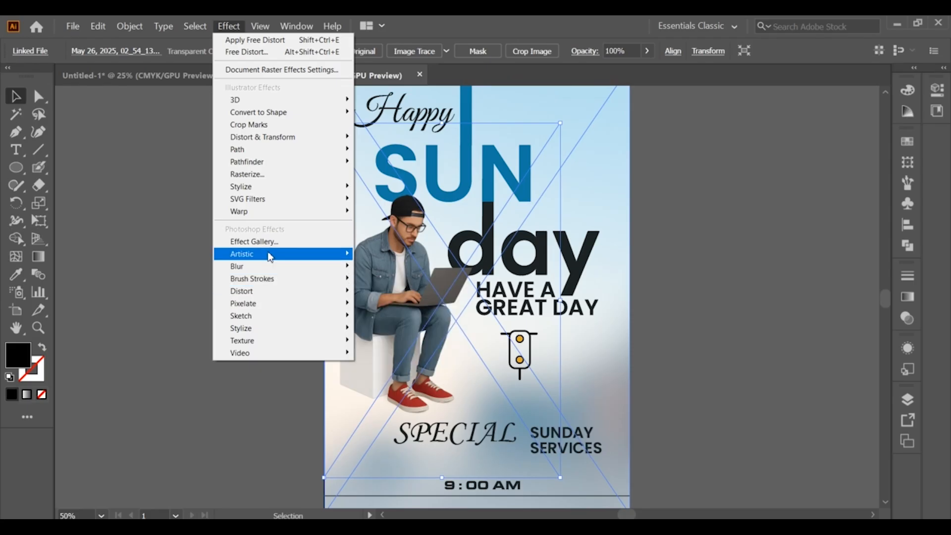
mouse_move(254, 186)
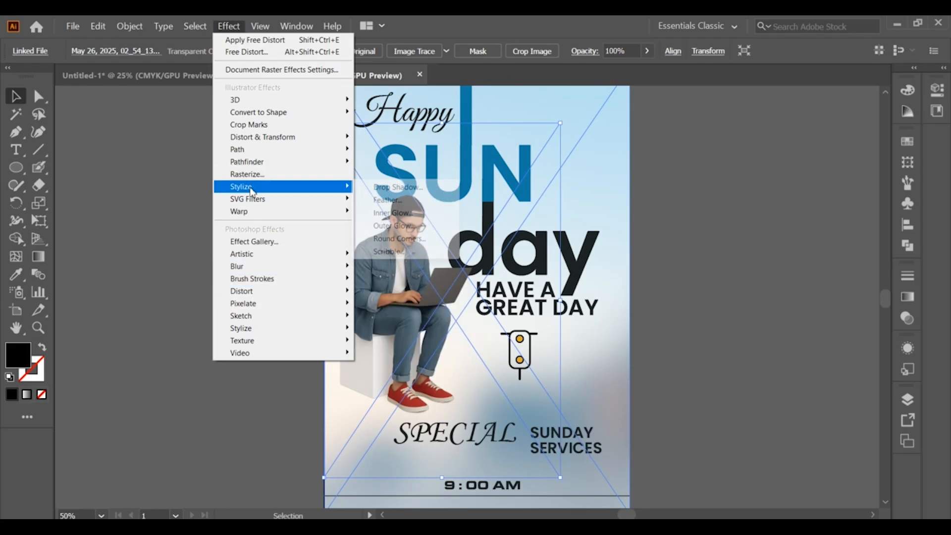
left_click(387, 187)
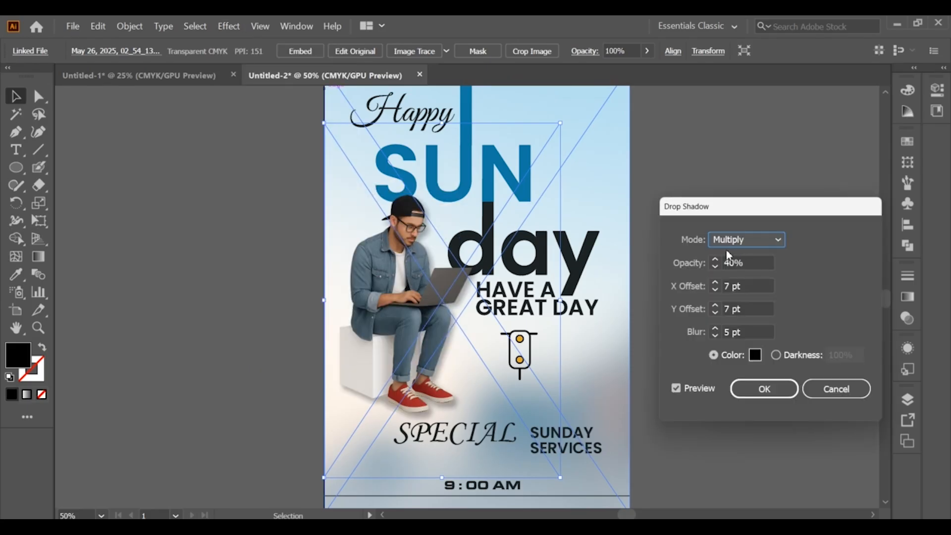
Apply the man's drop shadow with 61% opacity and 2 pt blur, then deselect the image
key("Tab")
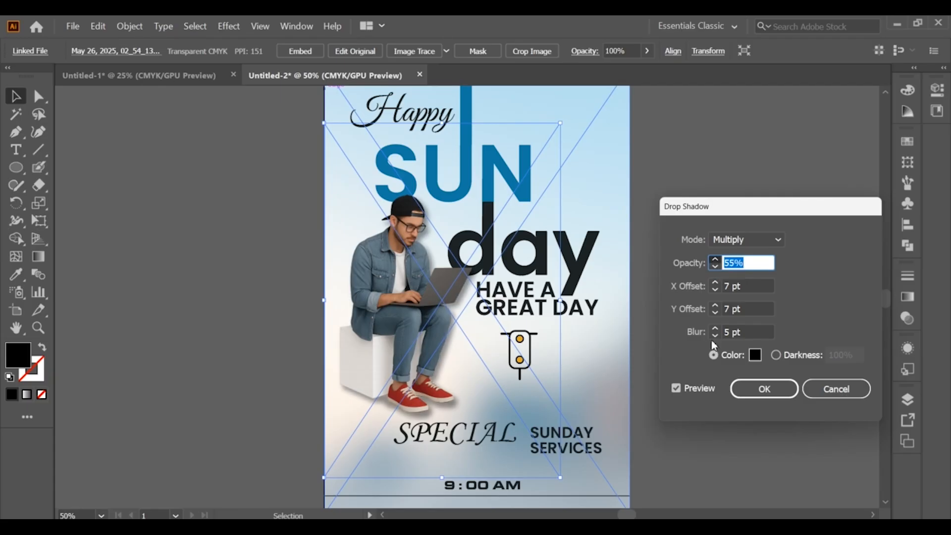
key("Up")
key("Up")
key("Up")
key("Up")
left_click(713, 335)
left_click(713, 336)
left_click(714, 335)
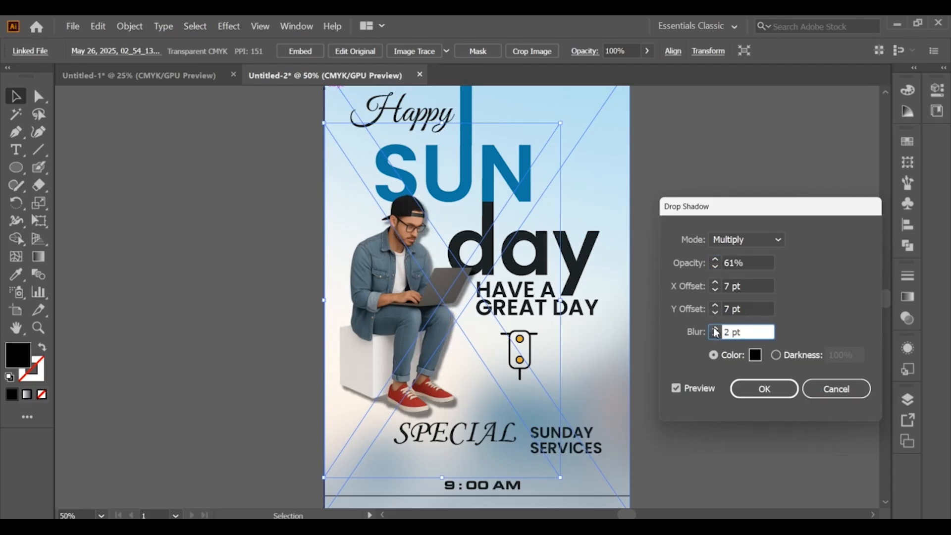
left_click(758, 388)
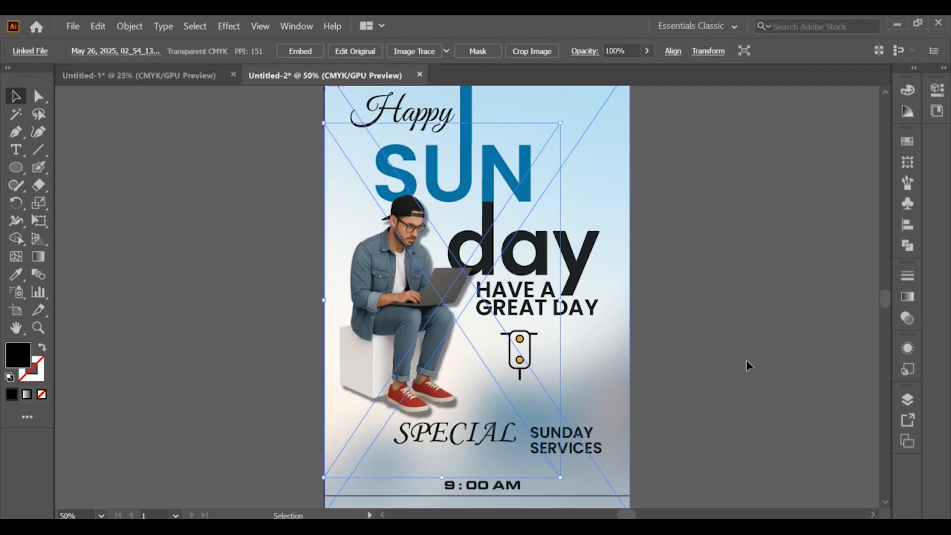
left_click(675, 242)
Try to add a placeholder text frame between the SPECIAL SUNDAY SERVICES line and the 9 : 00 AM text
scroll(674, 242, "down", 1)
left_click_drag(607, 242, 591, 242)
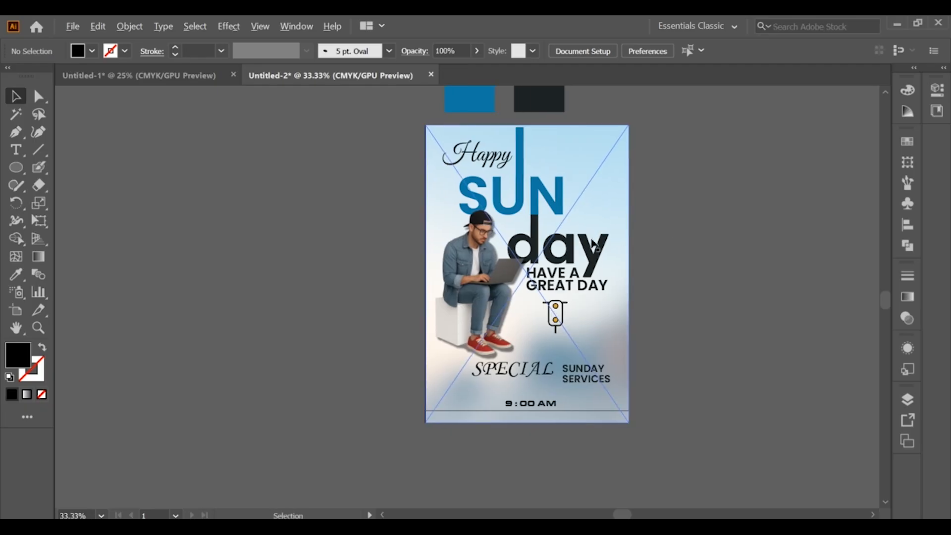
scroll(592, 242, "down", 1)
scroll(592, 242, "up", 1)
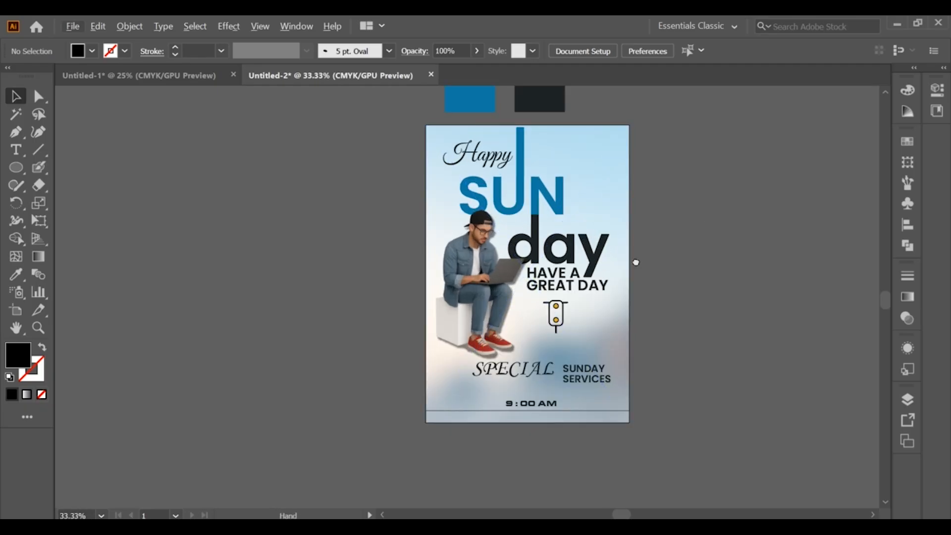
scroll(632, 259, "up", 1)
key("t")
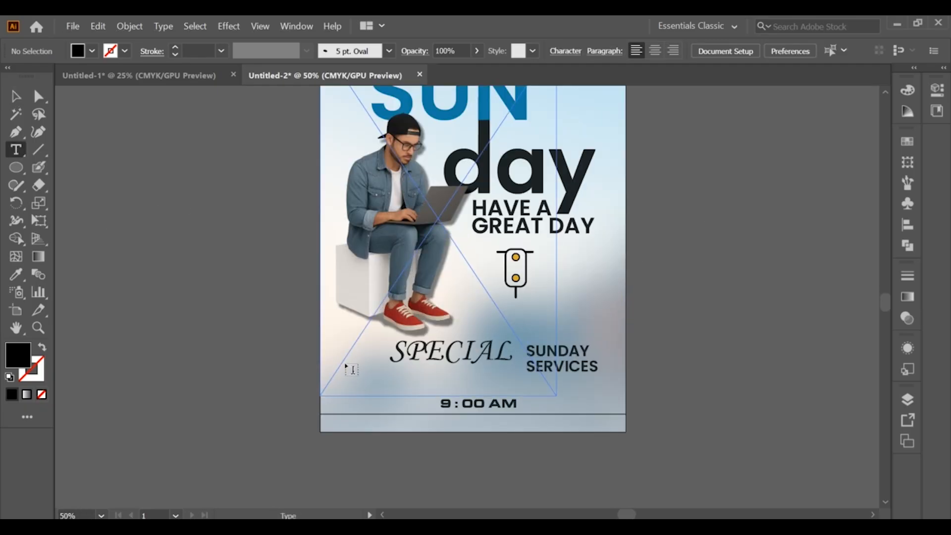
left_click_drag(362, 373, 606, 393)
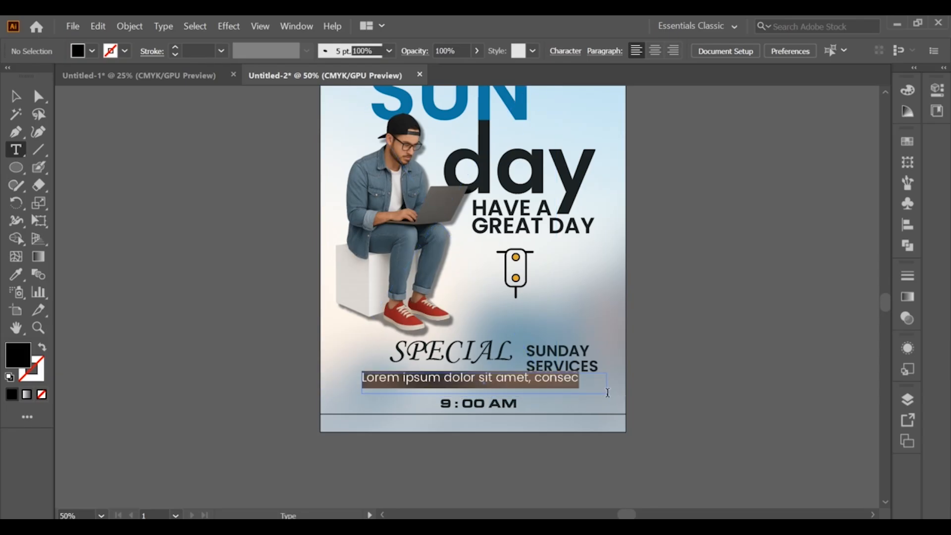
key("Escape")
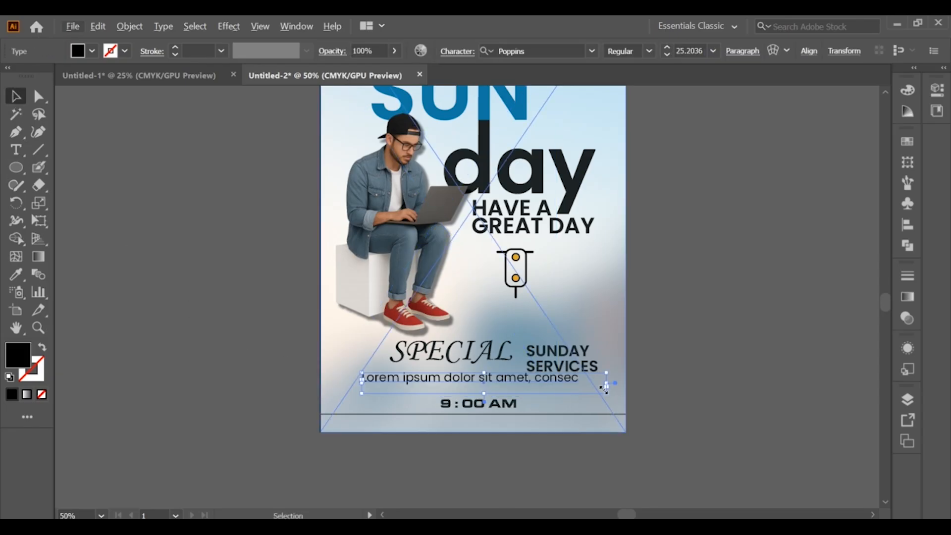
left_click_drag(607, 384, 598, 430)
key("ctrl+z")
key("ctrl+z")
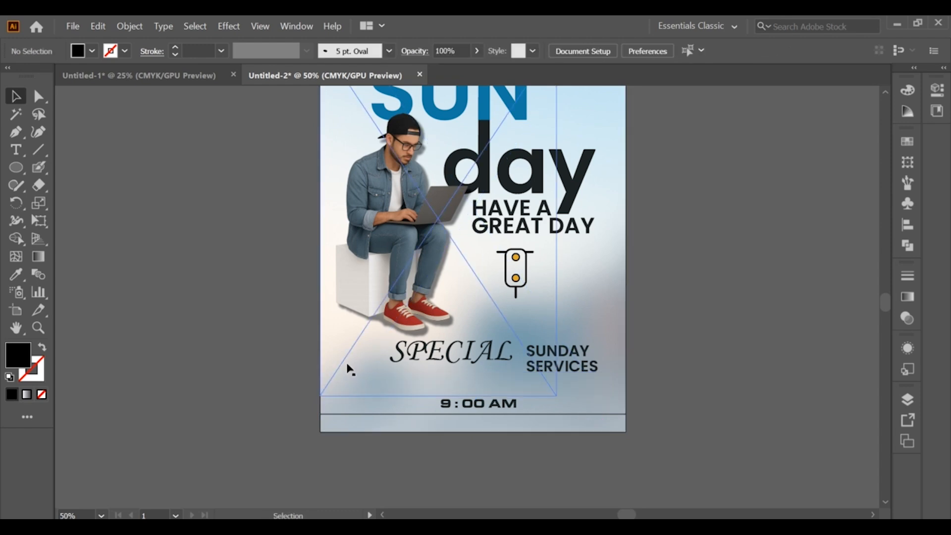
Add a wider, taller area text frame with Lorem ipsum placeholder text below the SPECIAL SUNDAY SERVICES line
left_click_drag(283, 252, 376, 257)
left_click(18, 103)
left_click_drag(222, 233, 456, 393)
scroll(458, 397, "up", 1)
scroll(475, 405, "up", 1)
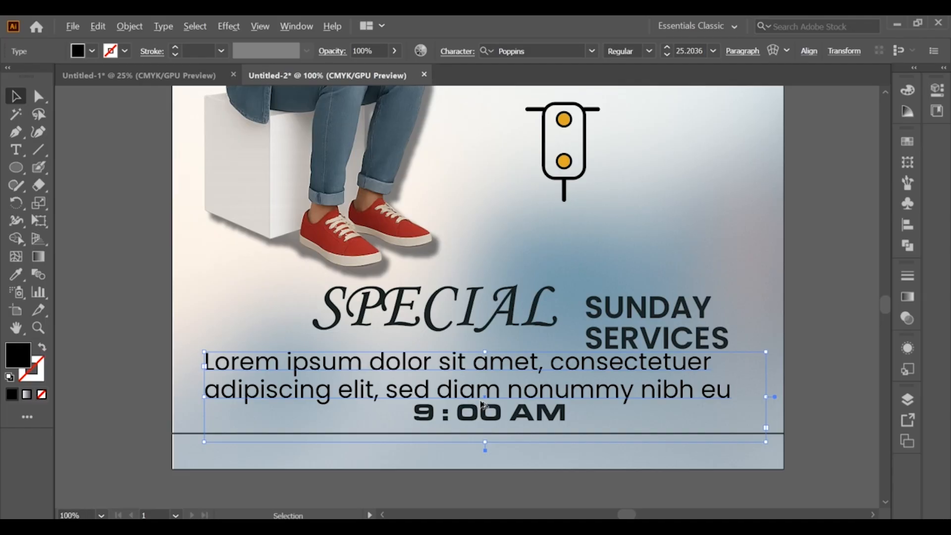
Convert the Lorem ipsum paragraph to outlines and shrink it to fit above the 9 : 00 AM text
right_click(367, 356)
left_click(420, 193)
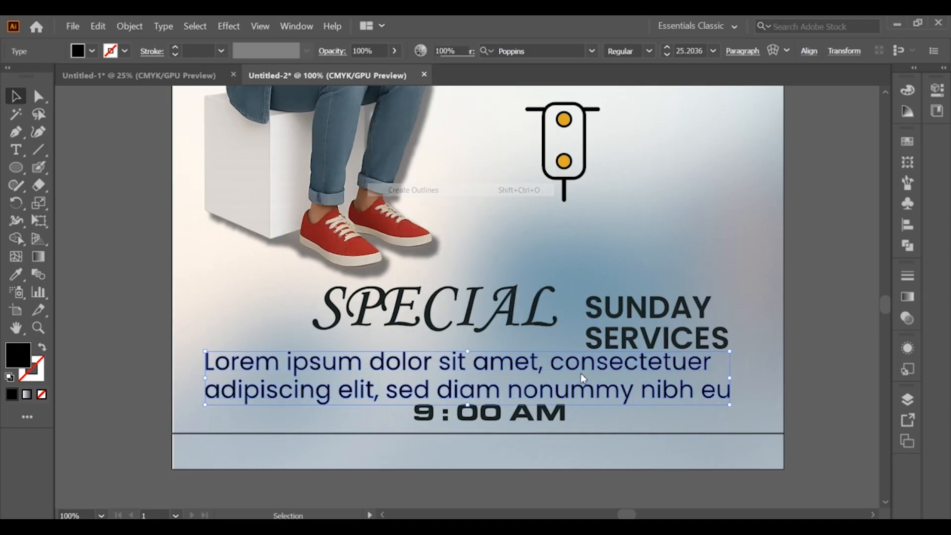
left_click_drag(732, 381, 595, 371)
Move the 9 : 00 AM text slightly left and down toward the line, and nudge the paragraph down a little
left_click_drag(556, 416, 509, 419)
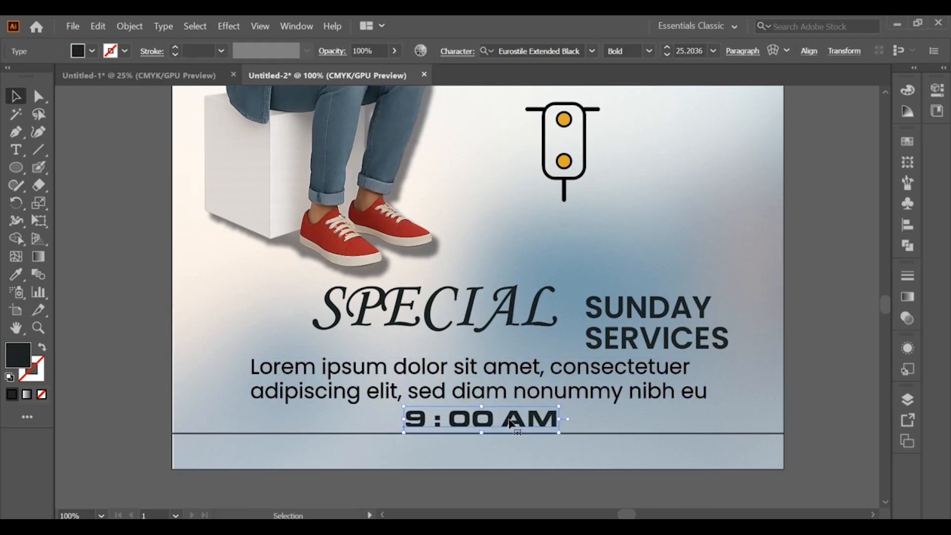
left_click(791, 392)
left_click(634, 380)
left_click_drag(695, 393, 694, 396)
left_click(804, 368)
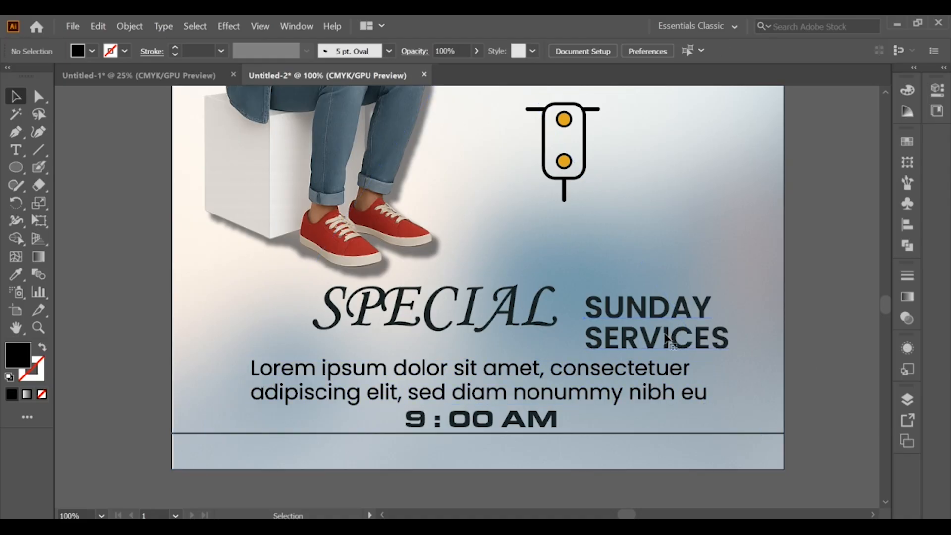
Nudge the SUNDAY SERVICES text slightly up, away from the paragraph beneath it
left_click(666, 338)
key("Up")
key("Up")
key("Up")
key("Up")
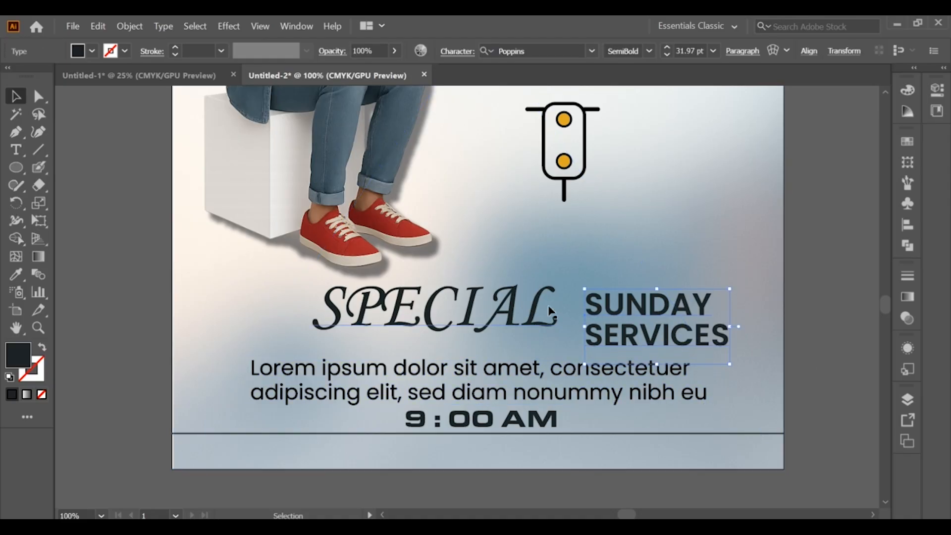
left_click(798, 247)
key("ctrl+minus")
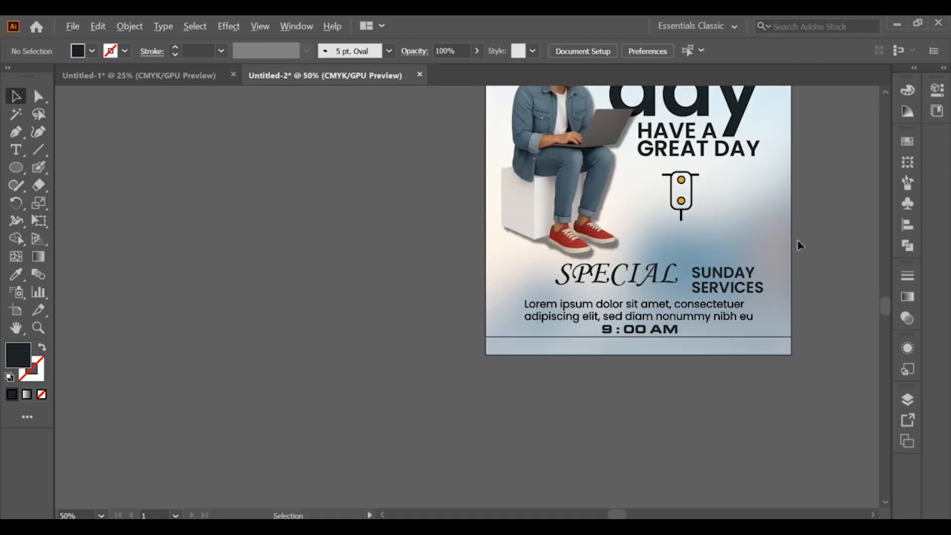
Delete the outlined Lorem ipsum paragraph from the lower part of the poster
left_click_drag(704, 212, 635, 214)
scroll(712, 293, "down", 2)
left_click_drag(650, 262, 552, 292)
scroll(552, 342, "up", 2)
left_click(573, 330)
key("Delete")
Shift the SPECIAL and SUNDAY SERVICES texts together slightly up and to the left
left_click(572, 299)
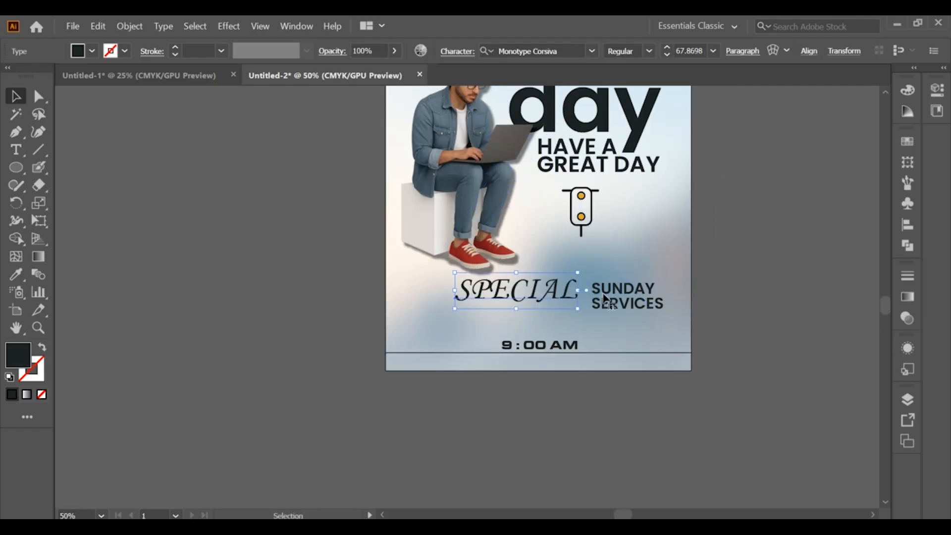
left_click(640, 291, "shift")
mouse_move(640, 290)
left_mouse_down()
mouse_move(638, 301)
mouse_move(638, 287)
left_mouse_up()
left_click(731, 318)
Scale the 9 : 00 AM text down slightly about its centre
left_click(577, 346)
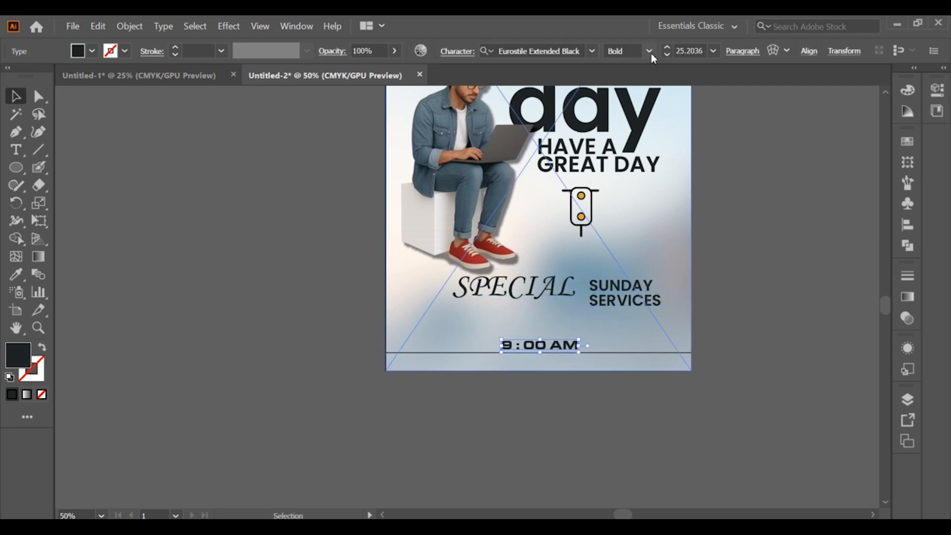
left_click(645, 72)
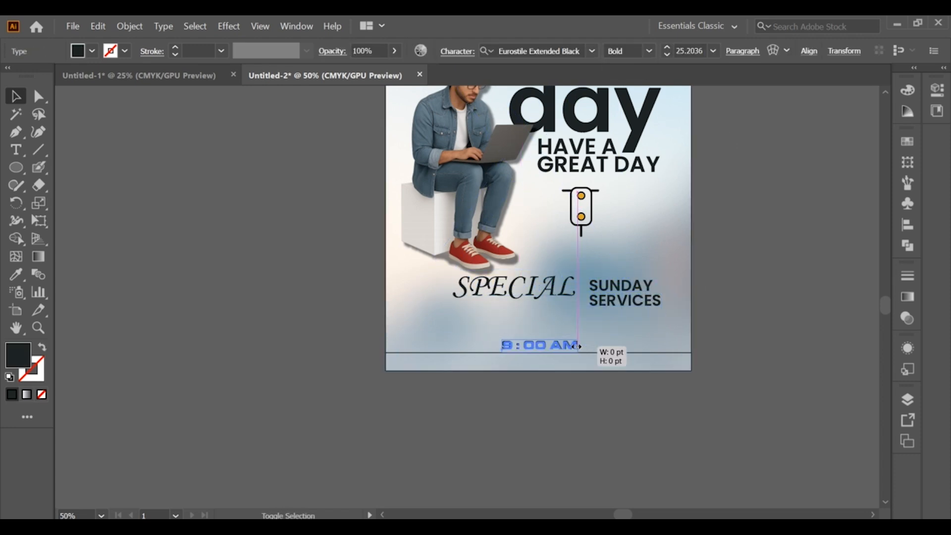
left_click(579, 394)
Create a three-line Lorem ipsum area text frame beside the poster, overlapping the artboard's left edge
scroll(552, 370, "up", 1)
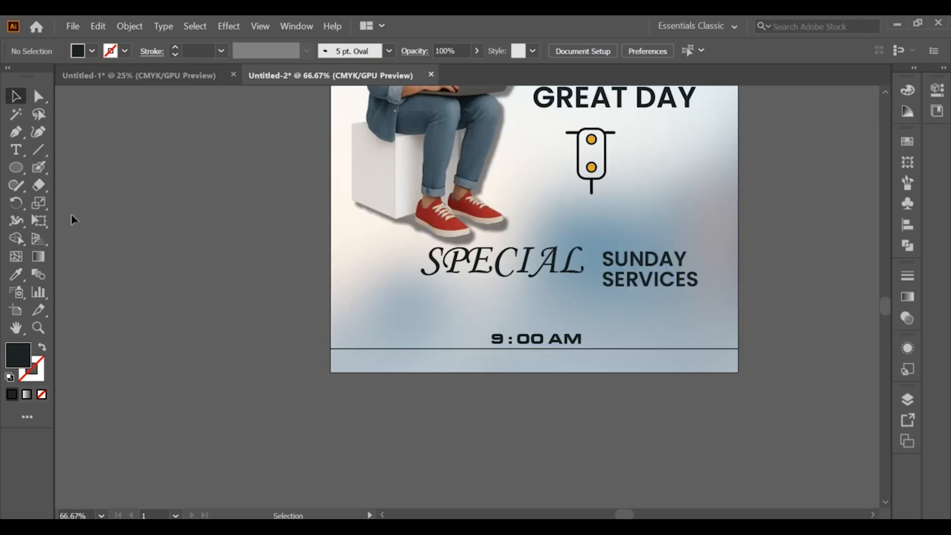
left_click(27, 155)
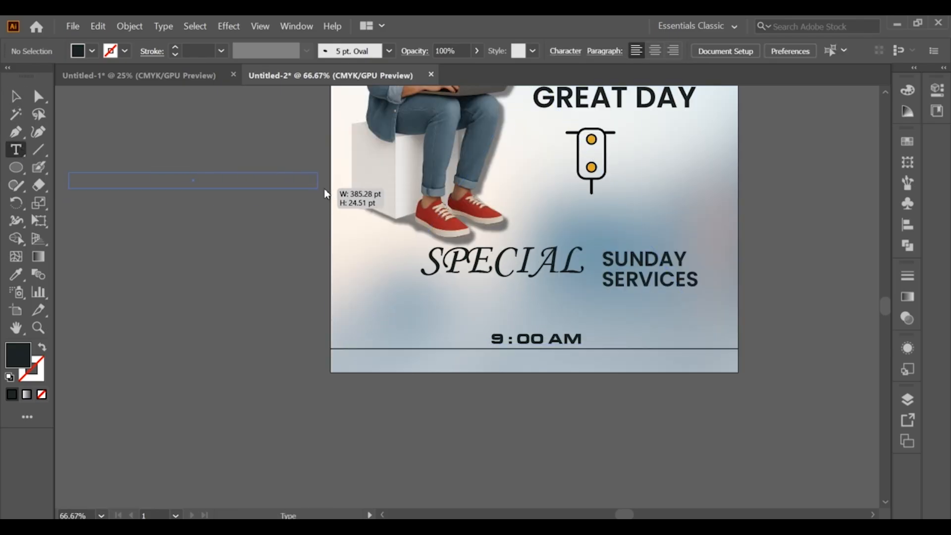
left_click_drag(361, 203, 362, 203)
key("ctrl+z")
left_click_drag(114, 202, 386, 263)
key("Escape")
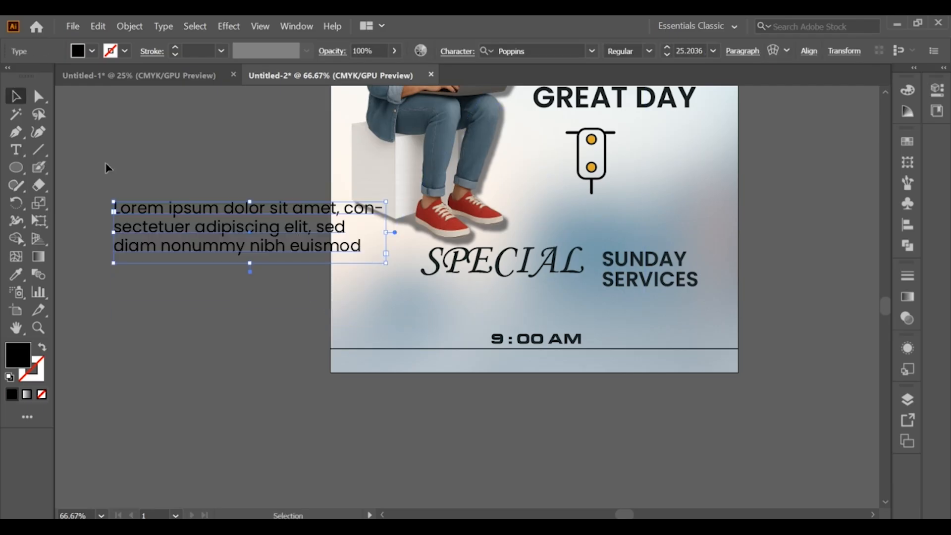
Set the font of the Lorem ipsum area text to Roboto Regular
left_click(591, 55)
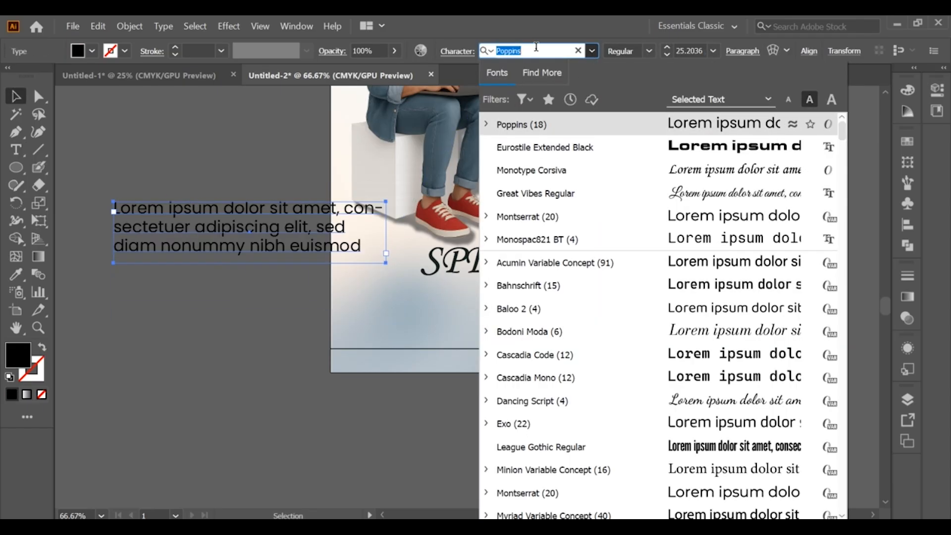
type("RO")
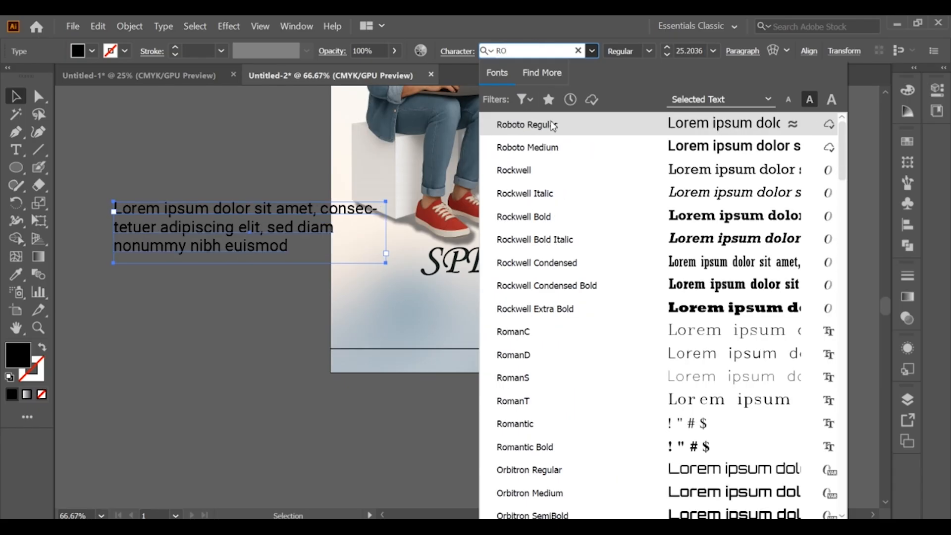
left_click(553, 126)
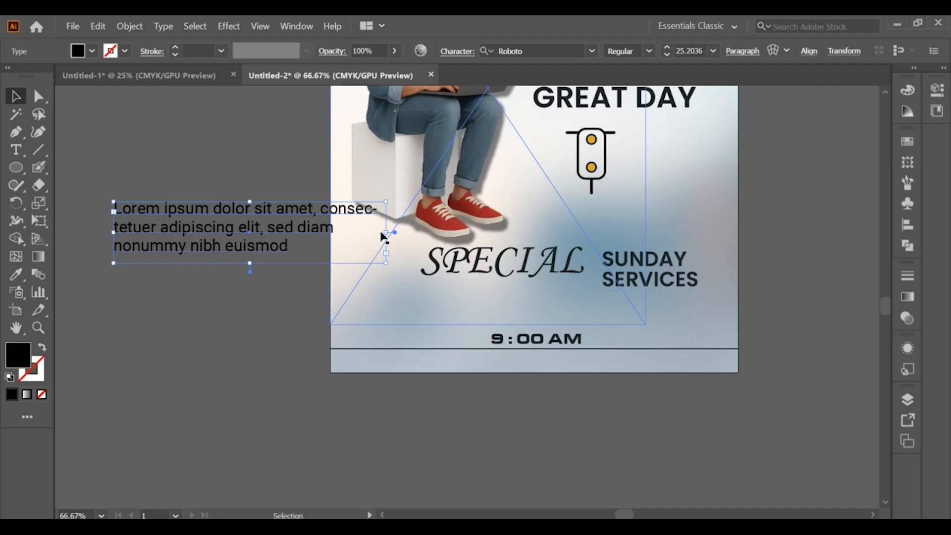
Widen the Lorem ipsum frame until its text fits on two lines and move it beneath the SPECIAL SUNDAY SERVICES heading
left_click_drag(386, 233, 450, 232)
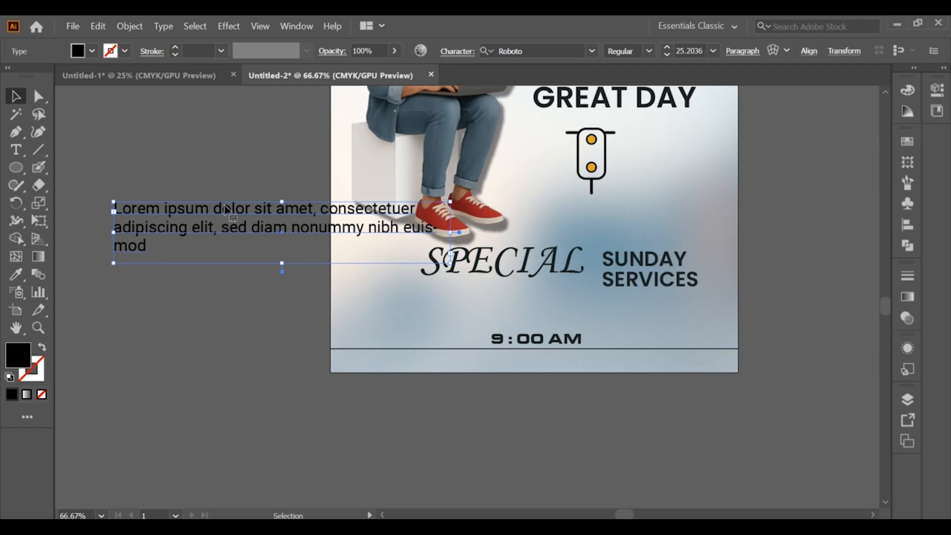
left_click(454, 238)
left_click(414, 225)
left_click_drag(450, 235, 495, 232)
left_click_drag(427, 213, 651, 304)
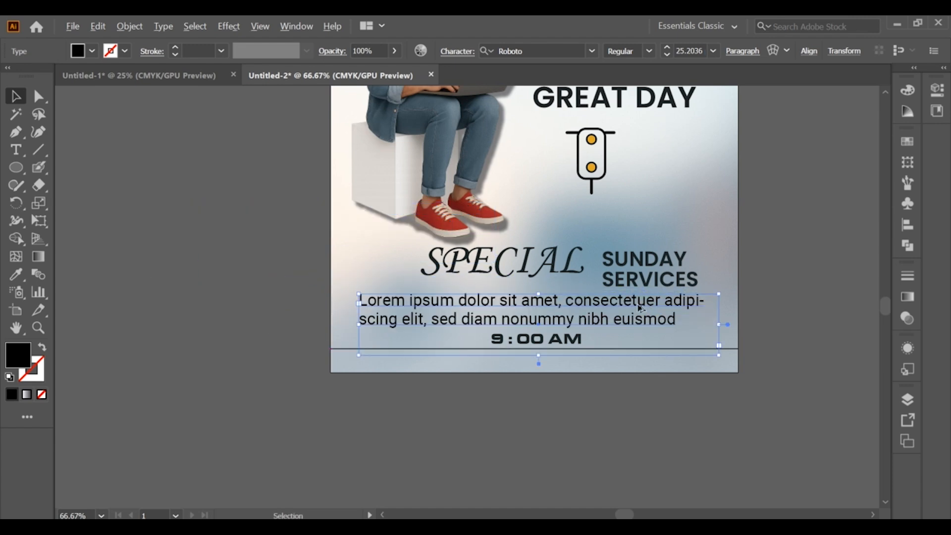
Stretch the Lorem ipsum frame slightly wider and convert its text to outlines
scroll(641, 308, "up", 1)
left_click_drag(762, 334, 768, 334)
right_click(610, 318)
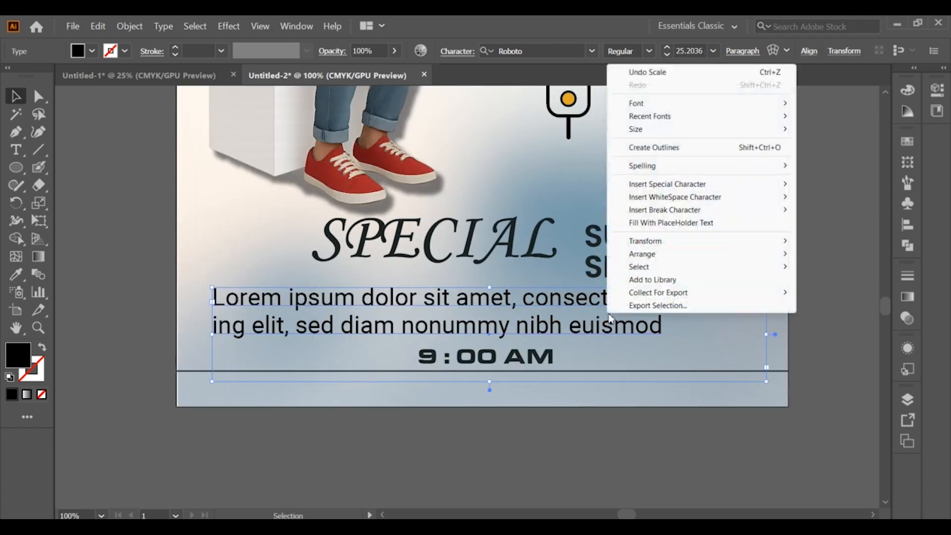
left_click(647, 147)
Scale the outlined Lorem ipsum paragraph down and place it between the SPECIAL heading and the 9 : 00 AM text
left_click_drag(752, 315, 672, 317)
mouse_move(572, 305)
left_mouse_down()
mouse_move(576, 299)
mouse_move(580, 310)
left_mouse_up()
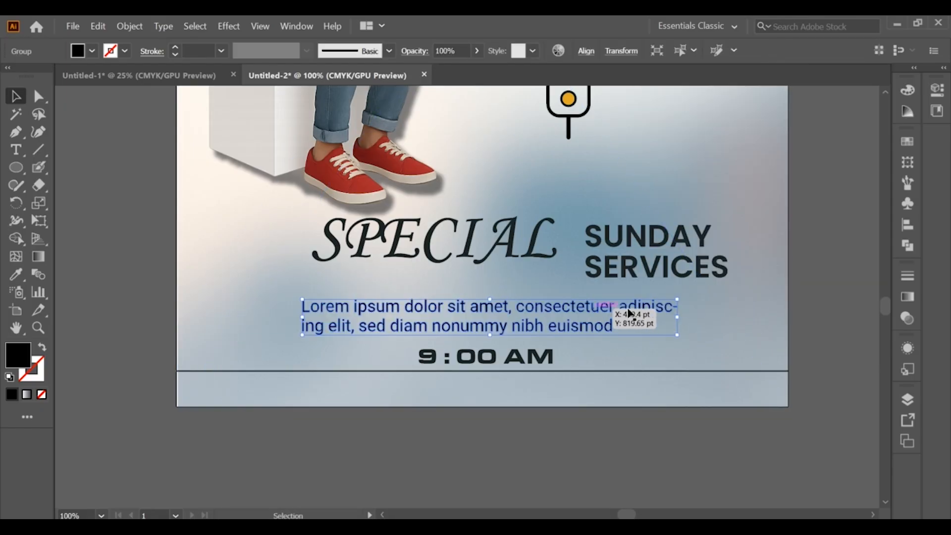
left_click(815, 291)
left_click(488, 325)
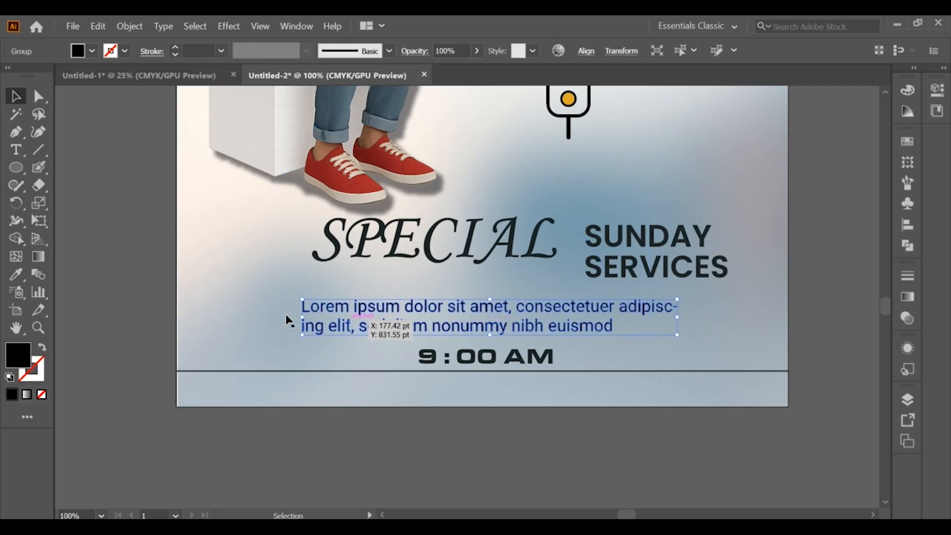
Recolour the outlined Lorem ipsum paragraph with the poster's dark charcoal fill using the Eyedropper
left_click(17, 279)
key("v")
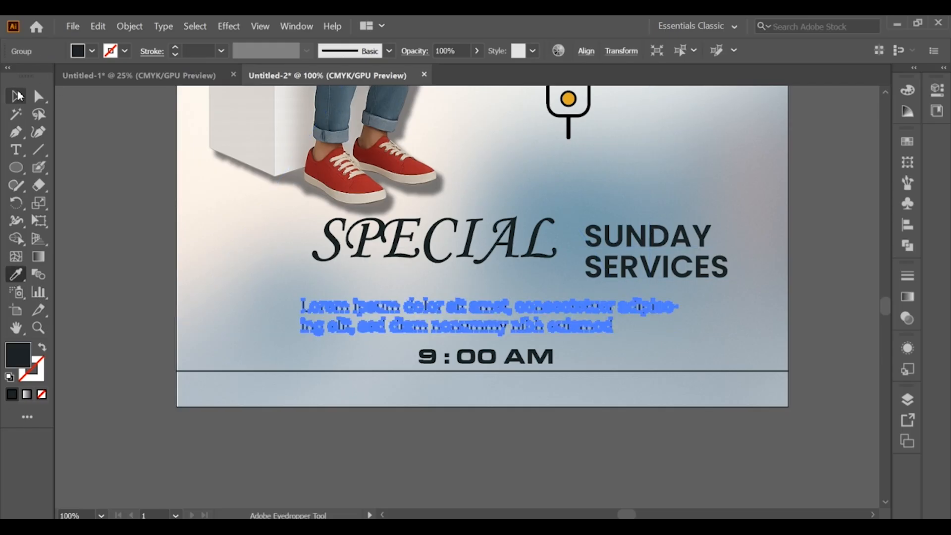
left_click(104, 161)
Nudge the Lorem ipsum paragraph slightly right and up beneath the SPECIAL heading, leaving it deselected
left_click_drag(389, 308, 394, 306)
left_click(125, 259)
scroll(124, 258, "down", 1)
left_click_drag(296, 291, 304, 288)
left_click(628, 325)
scroll(627, 325, "down", 2)
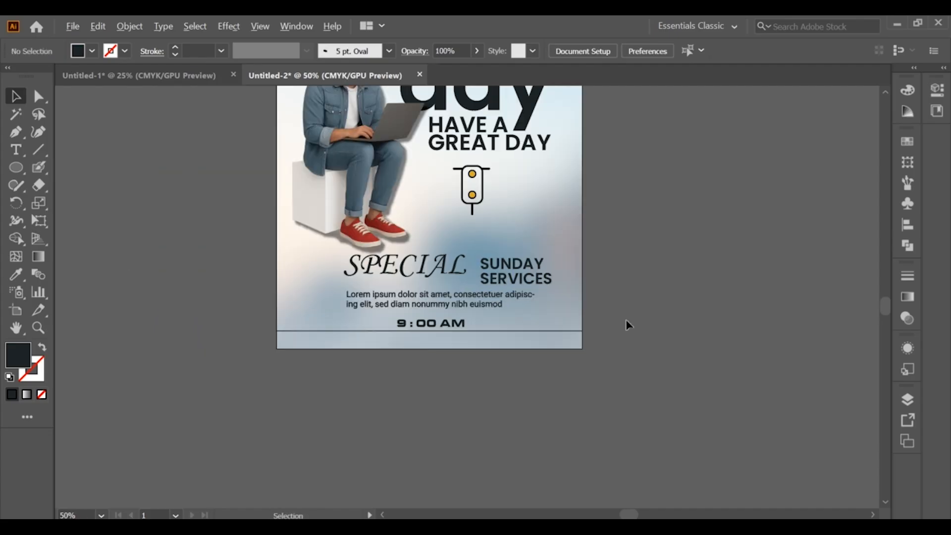
scroll(573, 223, "up", 1)
scroll(321, 250, "up", 1)
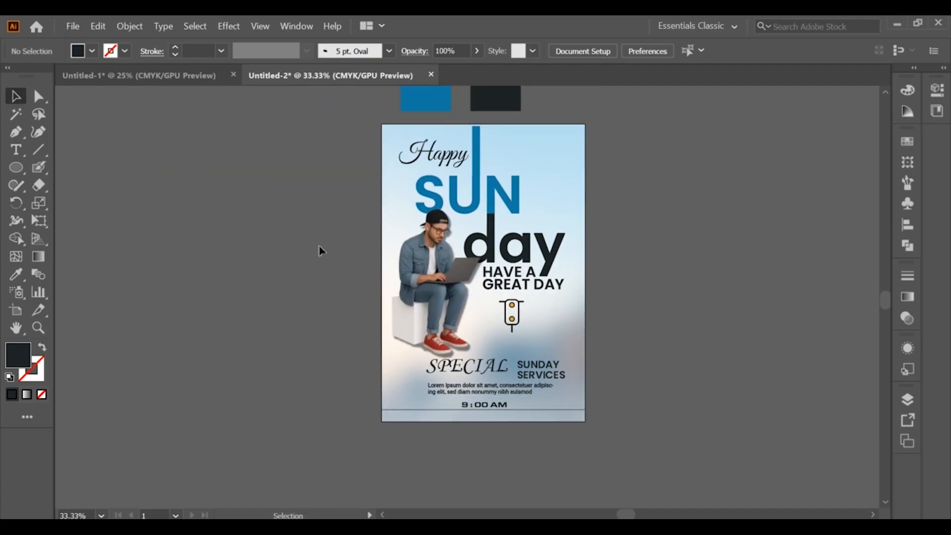
scroll(320, 250, "up", 1)
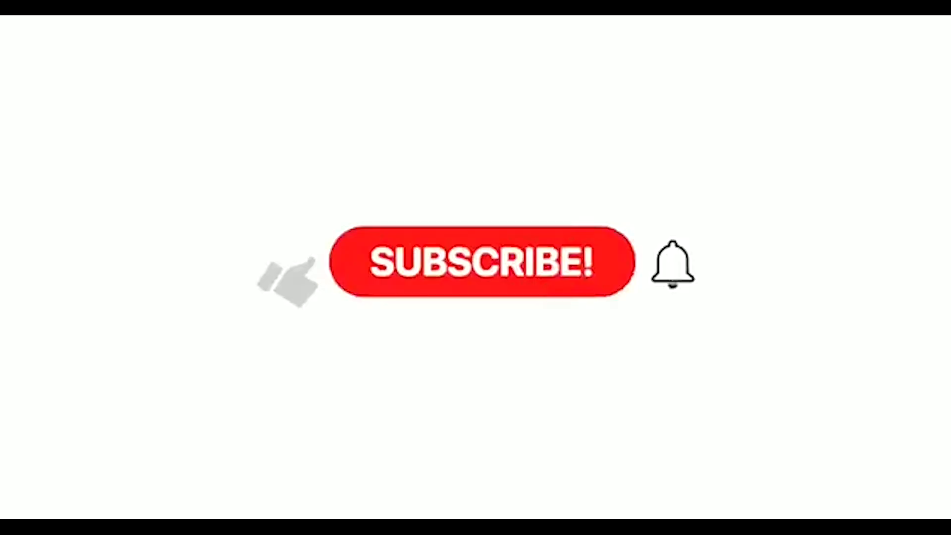